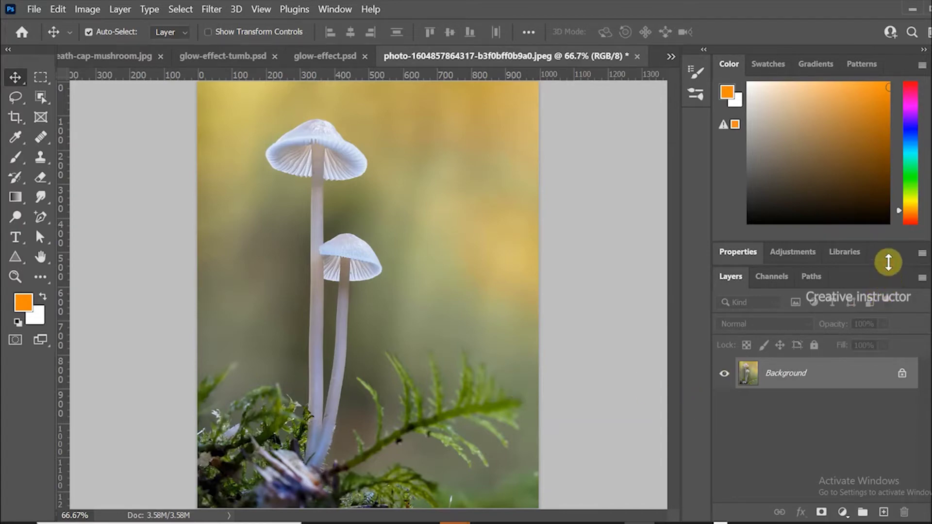
Enlarge the Layers panel and unlock the Background layer, turning it into Layer 0
drag(888, 264, 882, 219)
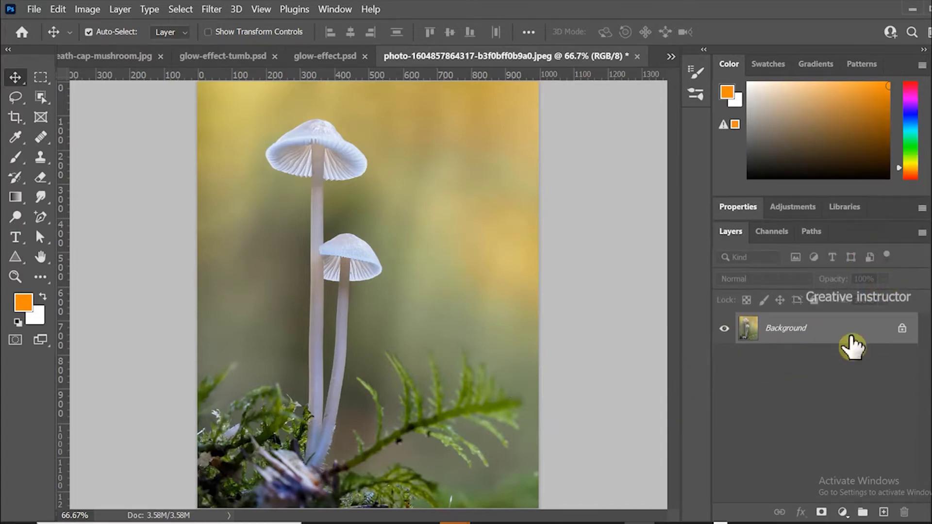
click(902, 330)
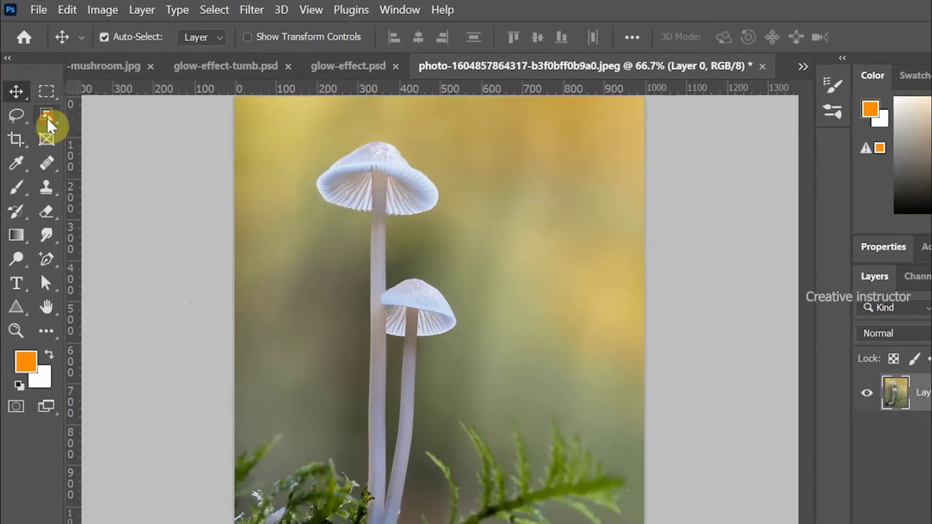
click(47, 118)
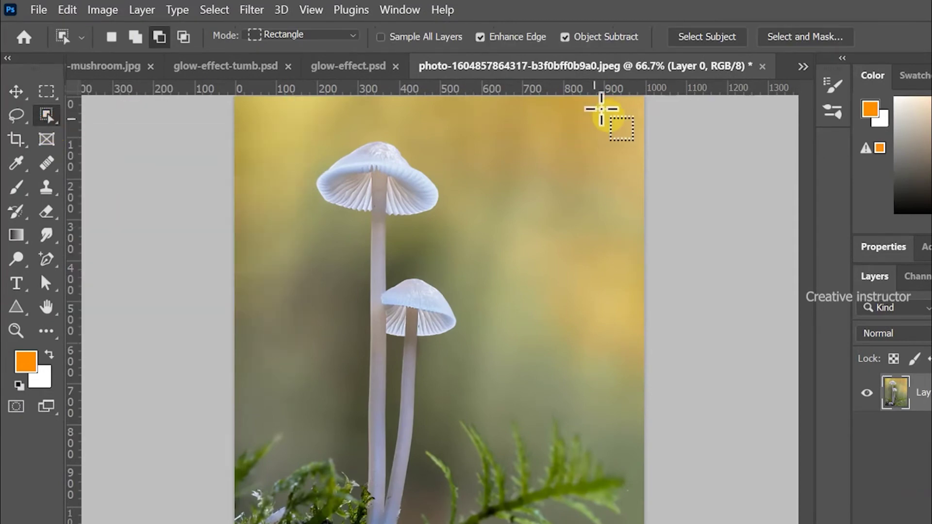
Select the two mushrooms with Select Subject, then copy and paste them as Layer 1
click(710, 36)
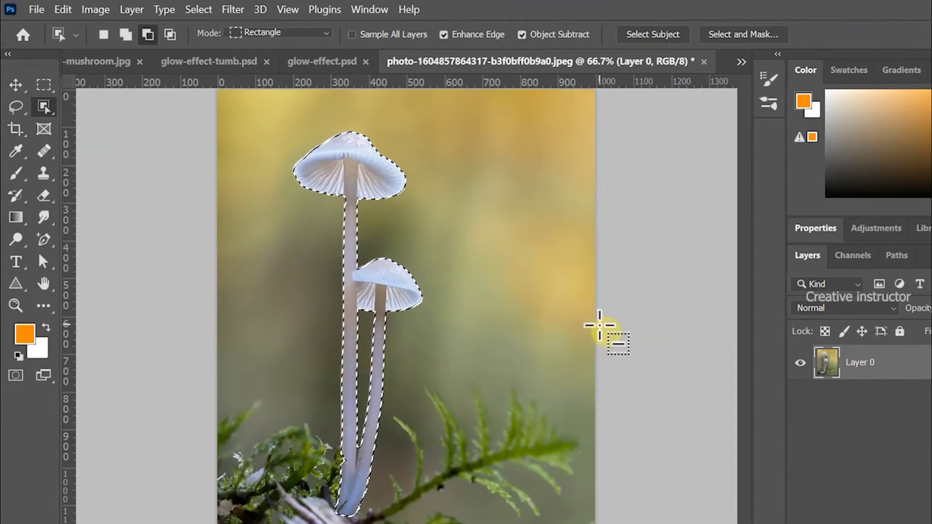
click(62, 15)
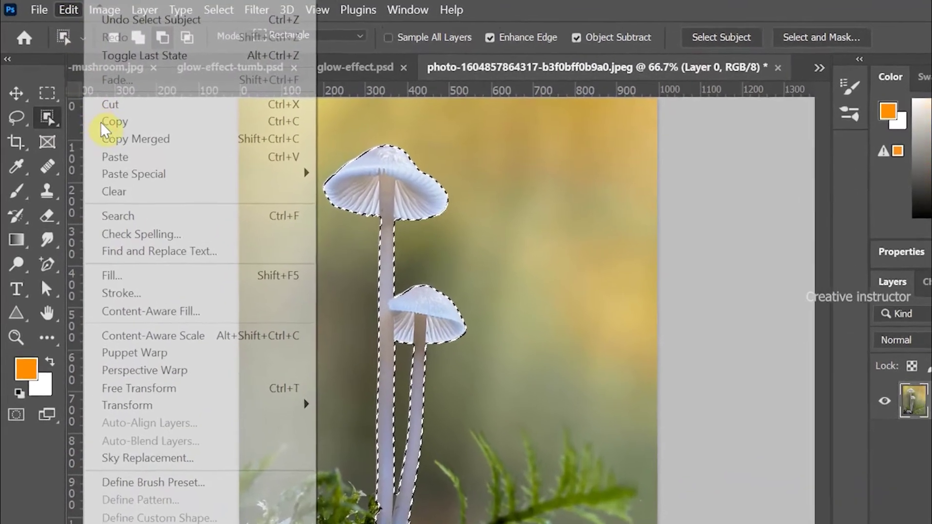
click(109, 123)
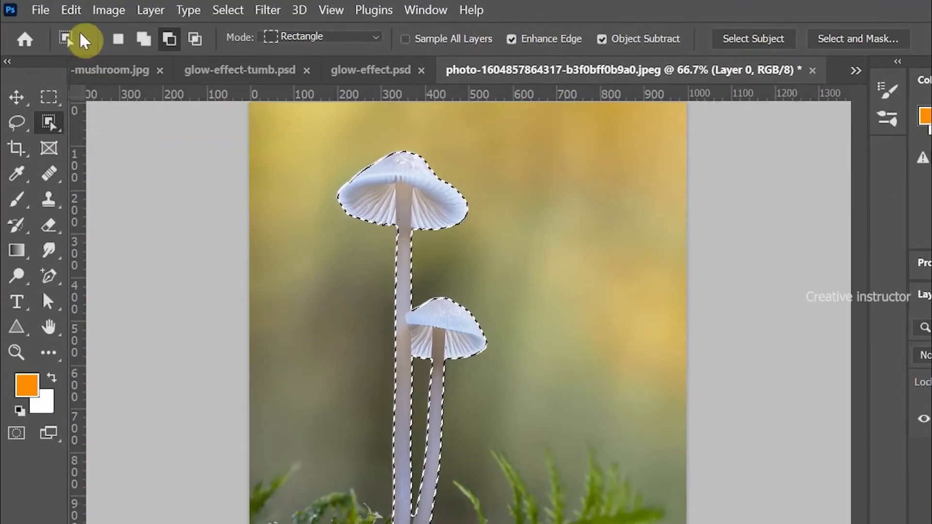
click(78, 14)
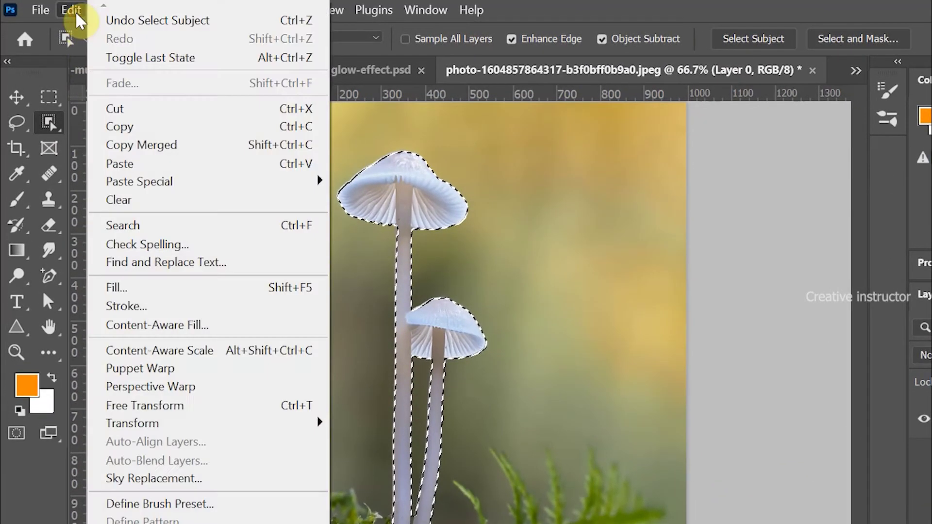
click(131, 163)
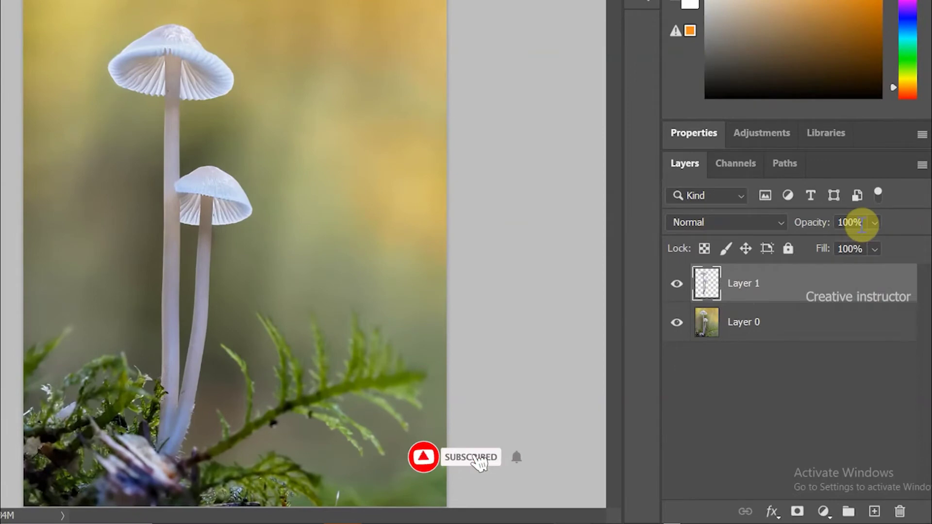
Set Layer 1 opacity to 50%, then select Layer 0 and open the adjustment layer menu
click(860, 222)
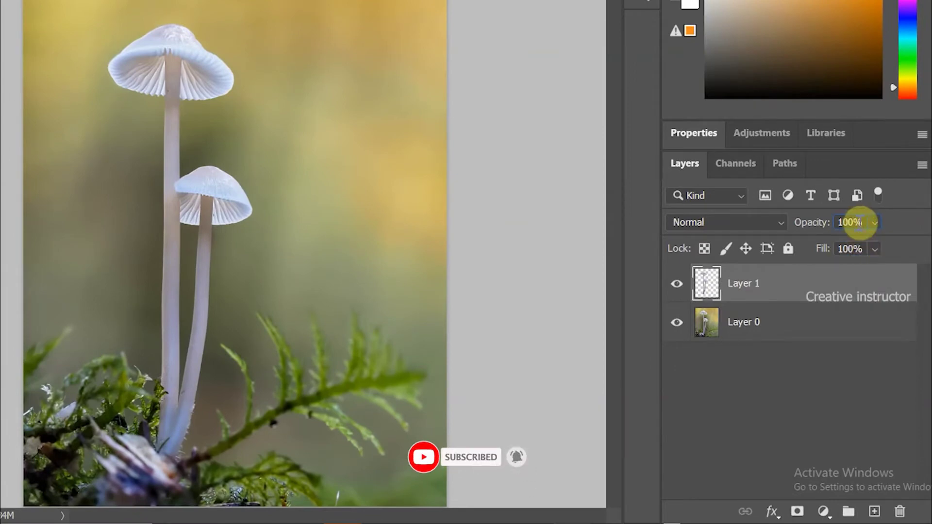
drag(862, 222, 840, 222)
text(50)
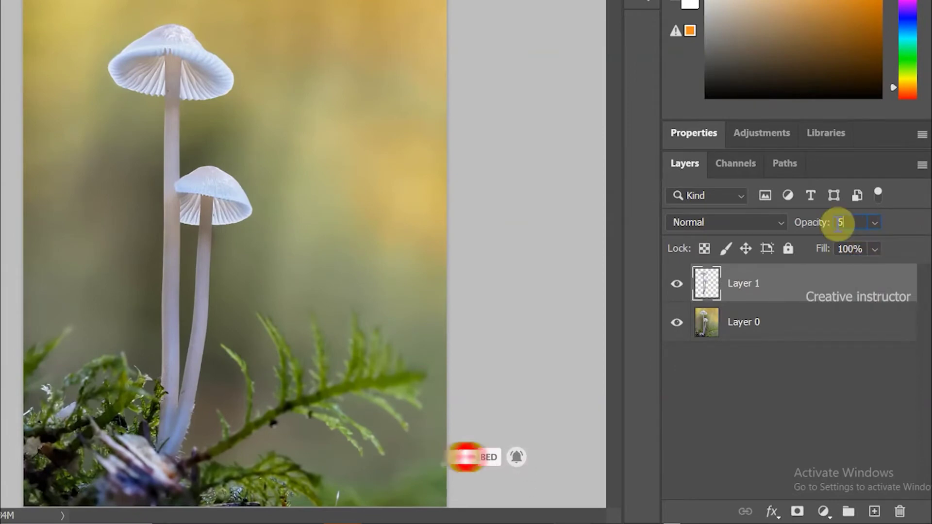
text(0%)
key(Return)
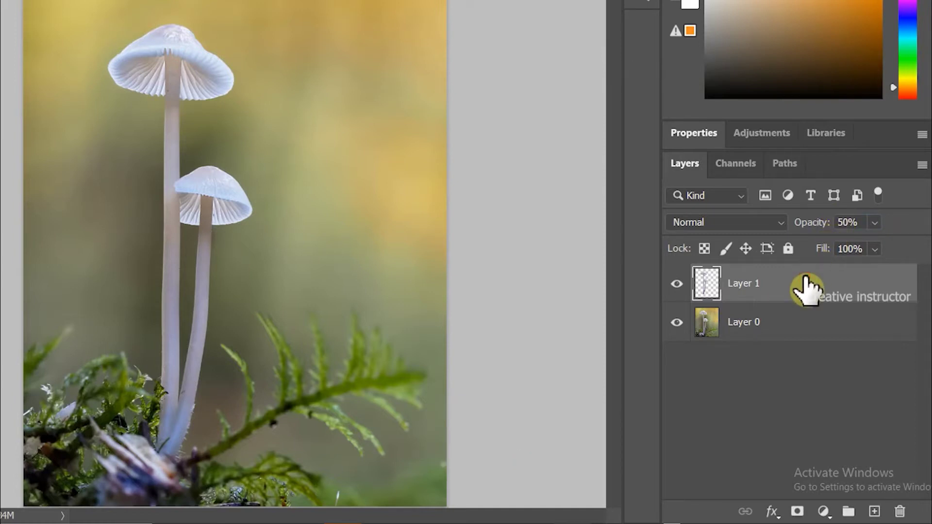
click(788, 331)
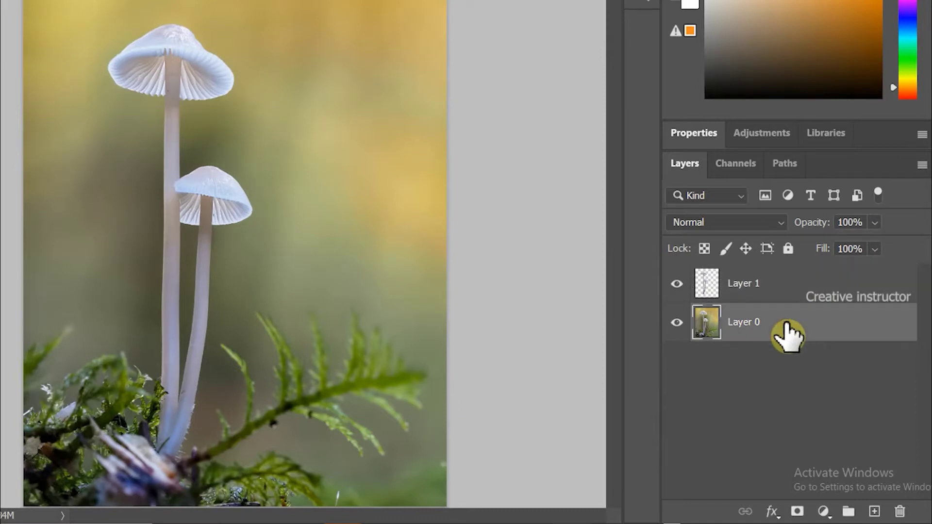
click(824, 512)
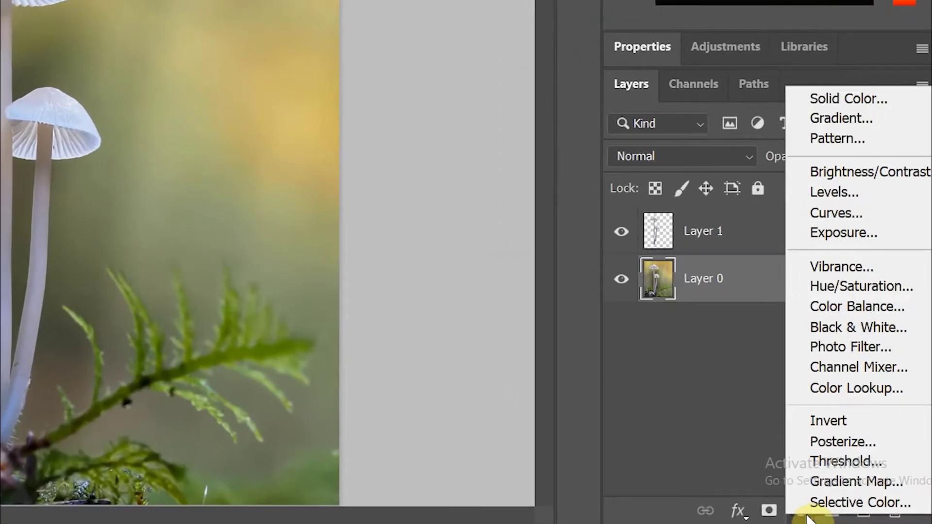
Add an Exposure layer with gamma 0.30, offset +0.06 and exposure -1.44
click(850, 229)
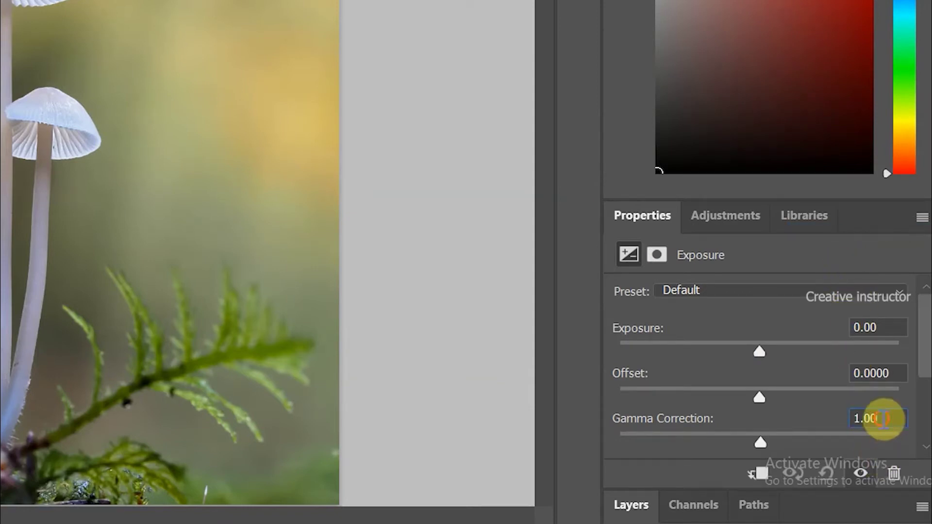
click(849, 418)
text(0)
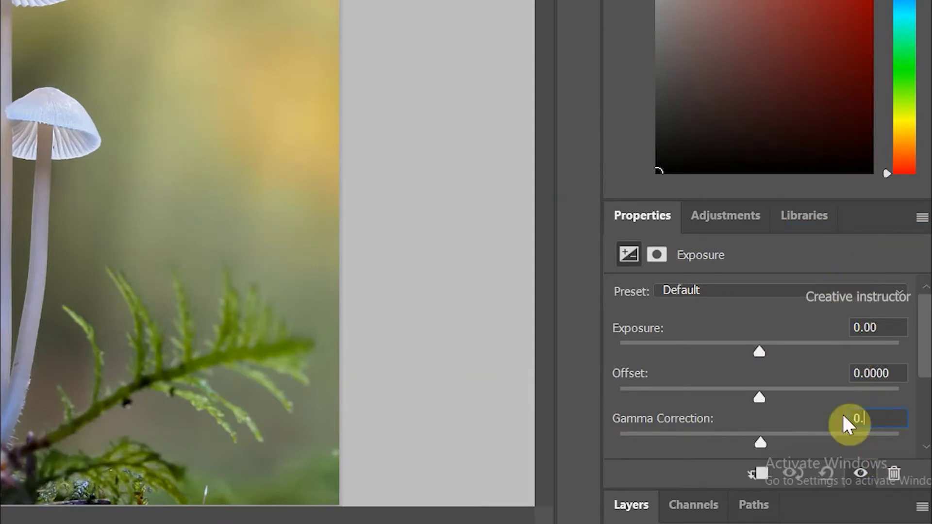
text(.3)
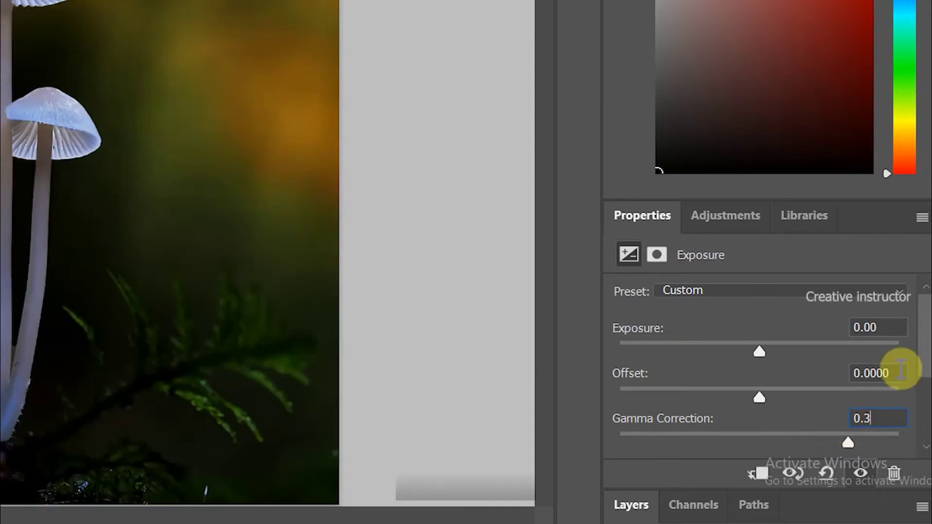
click(895, 371)
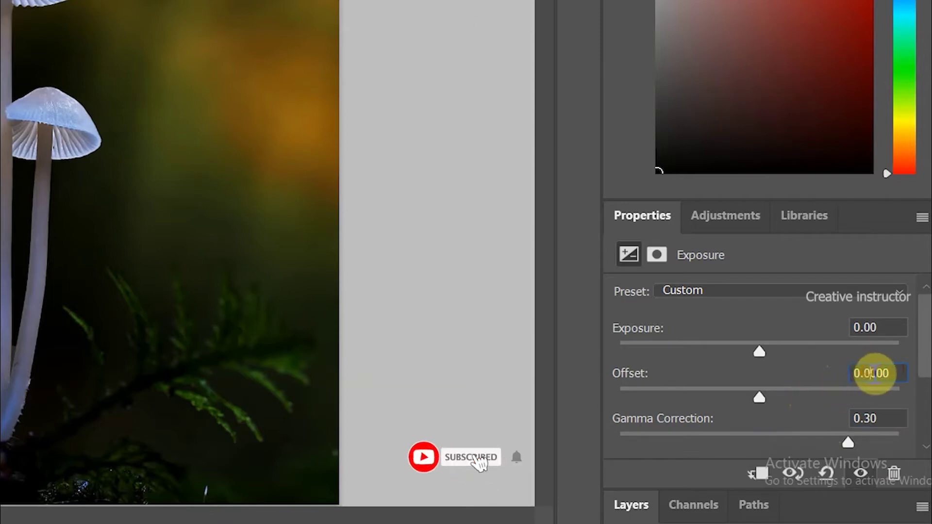
drag(871, 373, 912, 373)
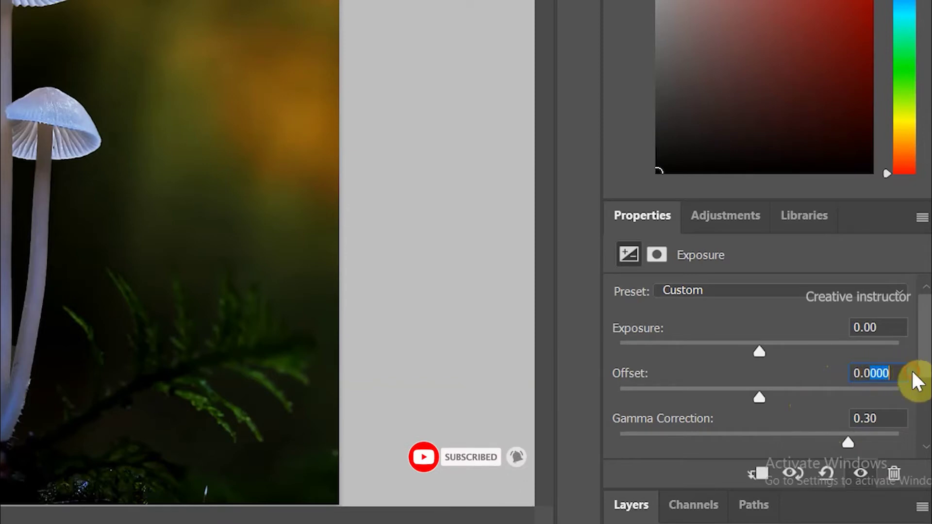
text(06)
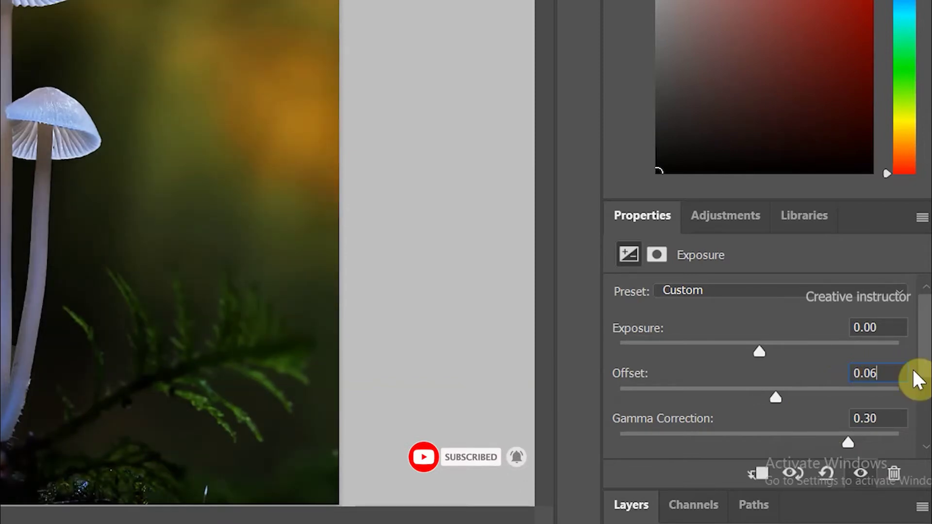
click(868, 327)
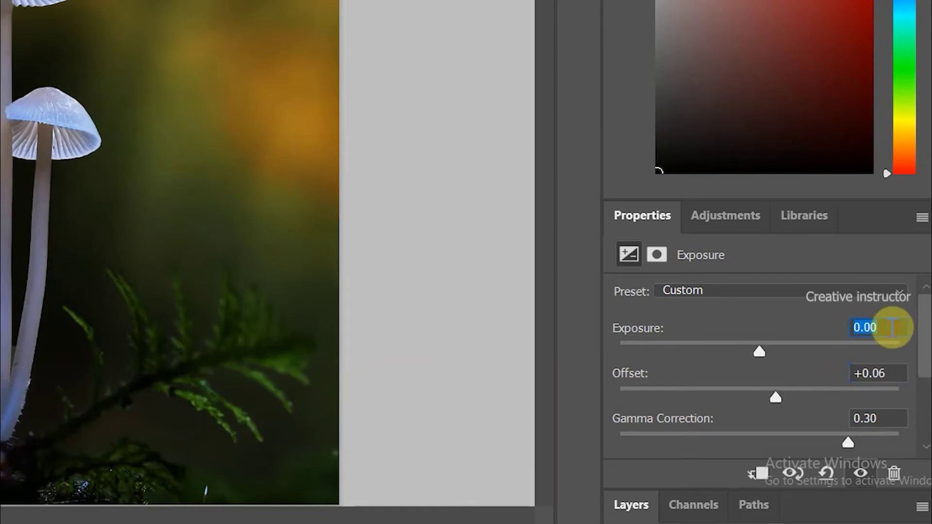
text(-1)
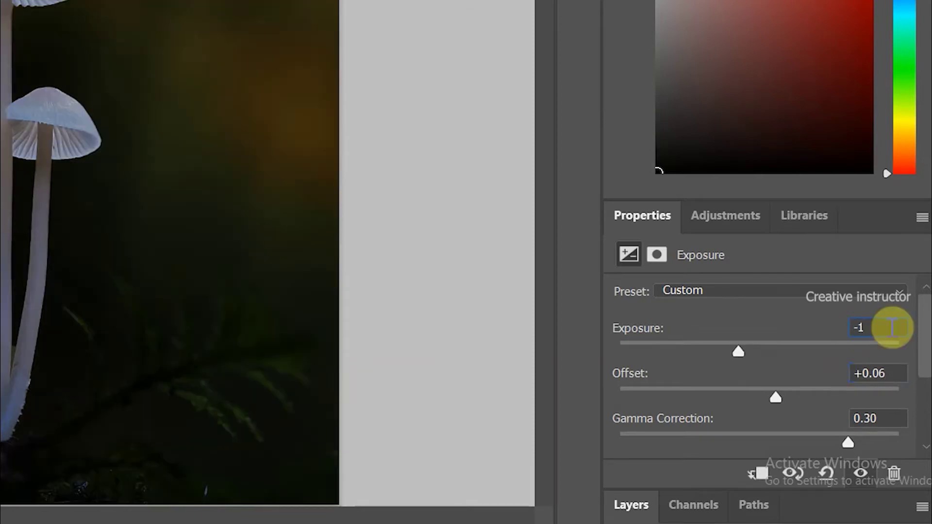
text(.44)
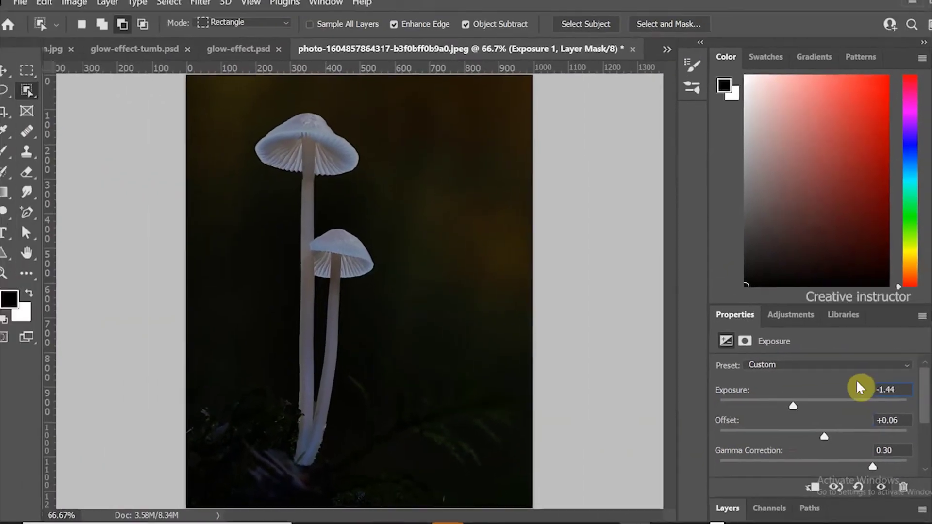
key(Return)
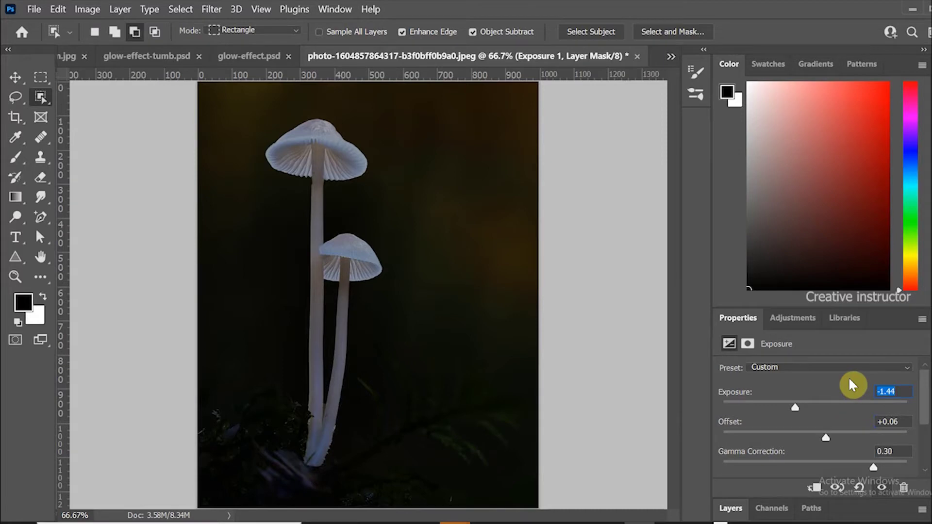
Paint black at 15% flow on the Exposure 1 mask over the foliage at the mushroom base
click(730, 508)
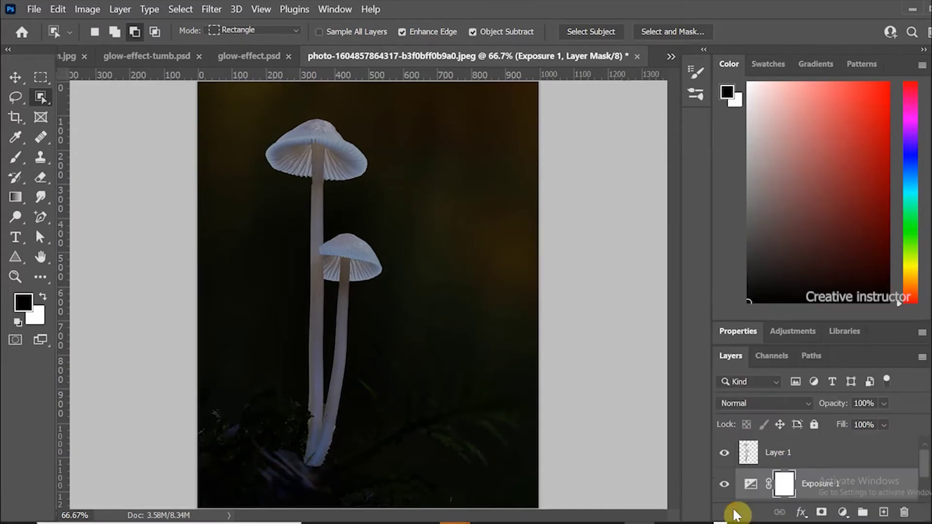
drag(885, 348, 891, 215)
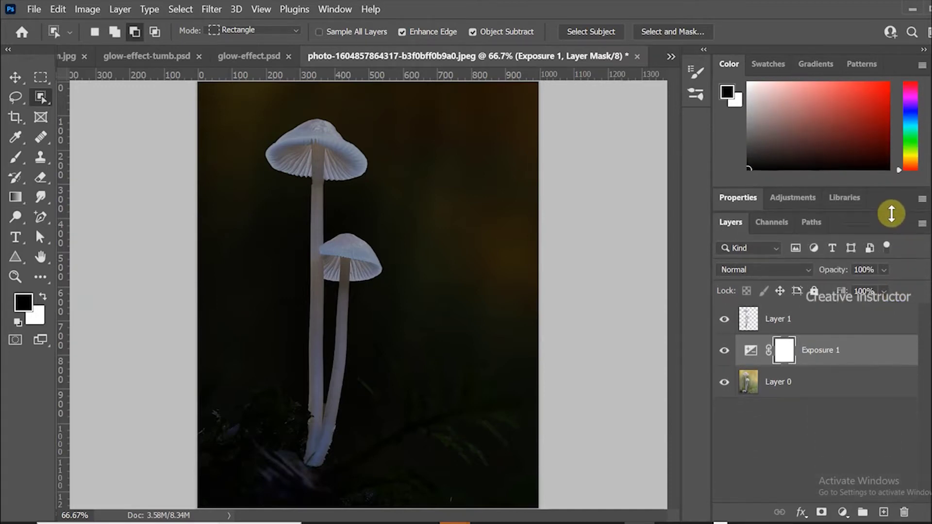
drag(891, 214, 891, 217)
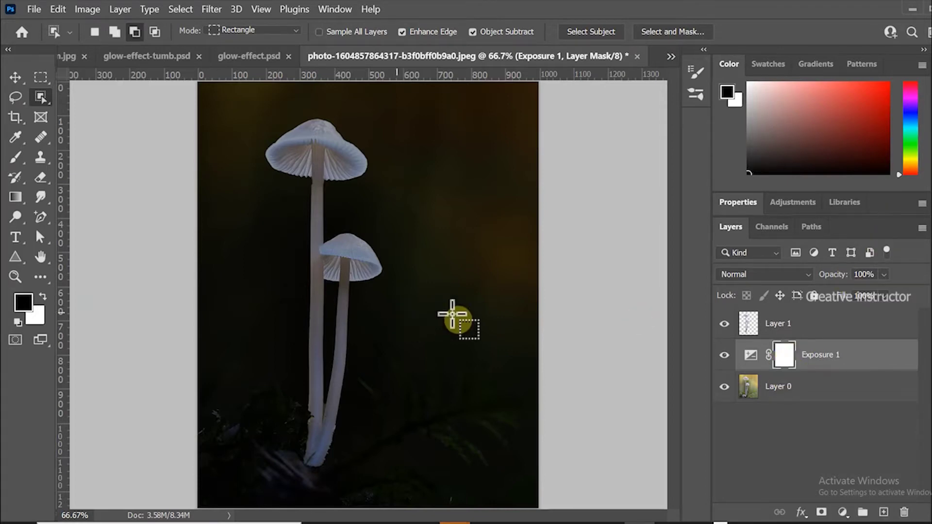
click(15, 158)
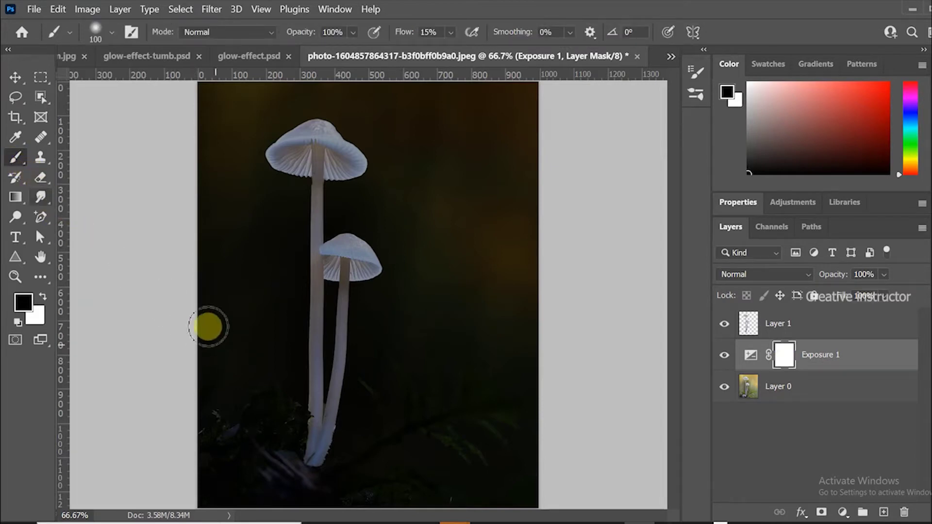
key(bracketright)
key(bracketright)
key(bracketright)
key(bracketright)
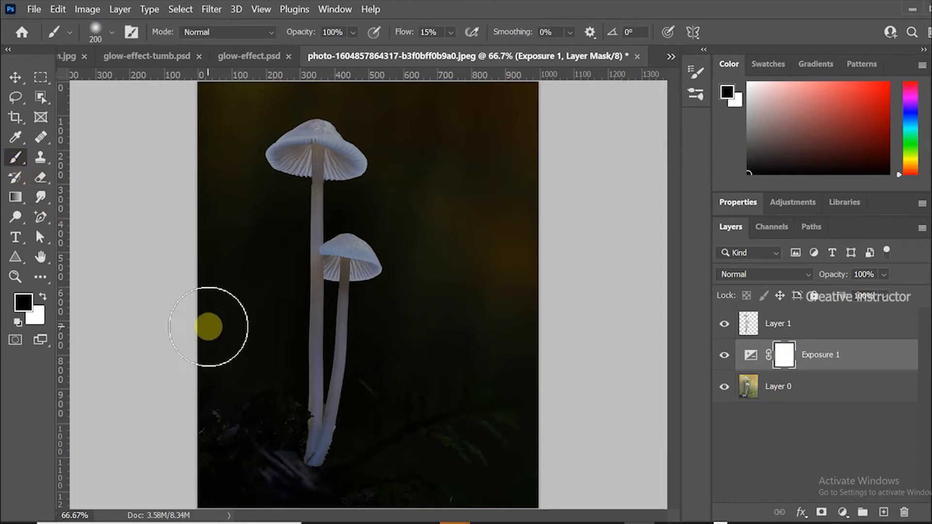
key(bracketright)
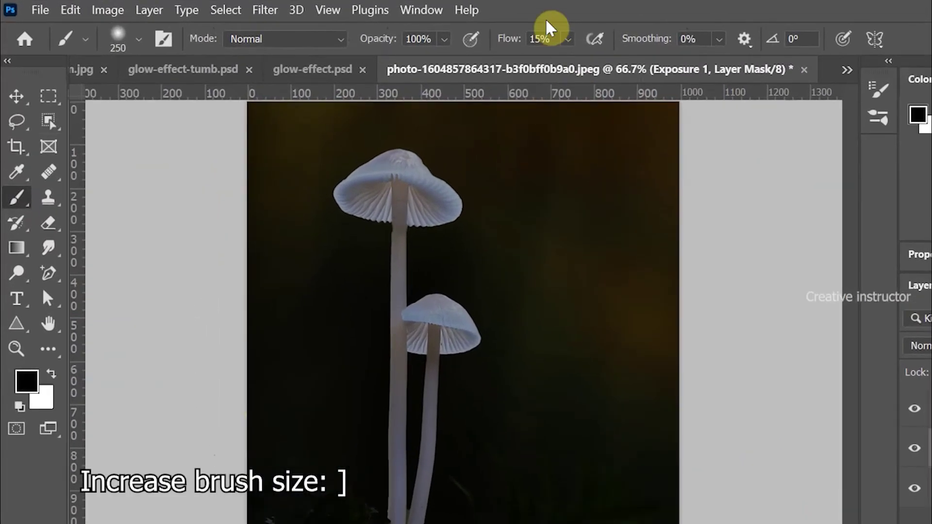
click(543, 38)
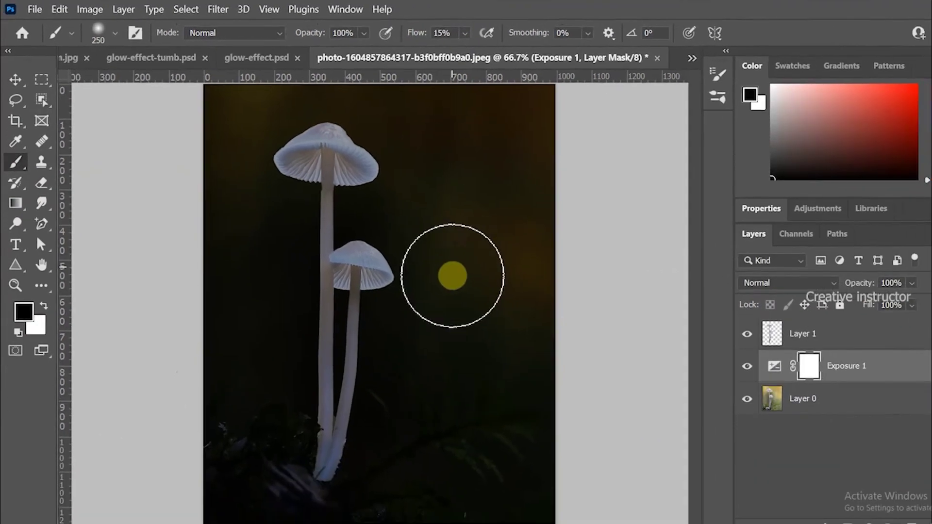
key(bracketright)
key(bracketright)
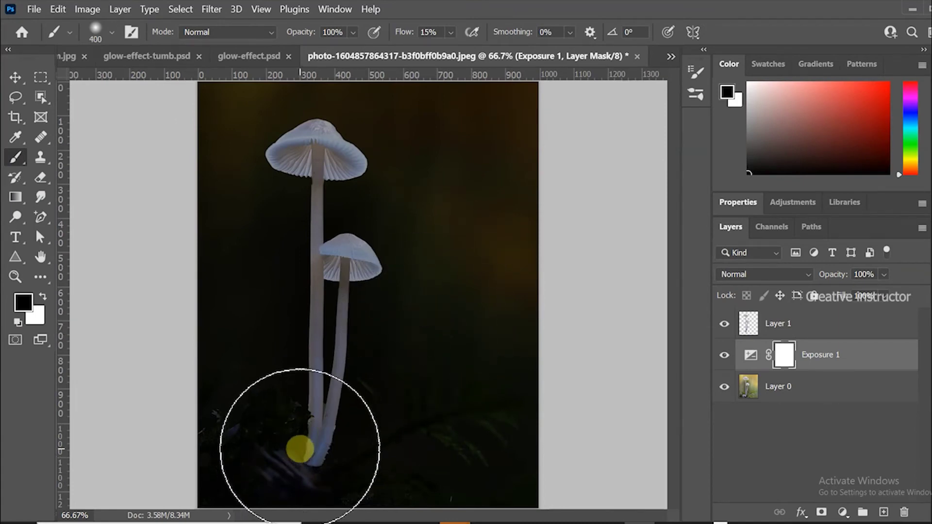
mouse_move(299, 449)
mouse_down()
mouse_move(271, 454)
mouse_move(437, 446)
mouse_up()
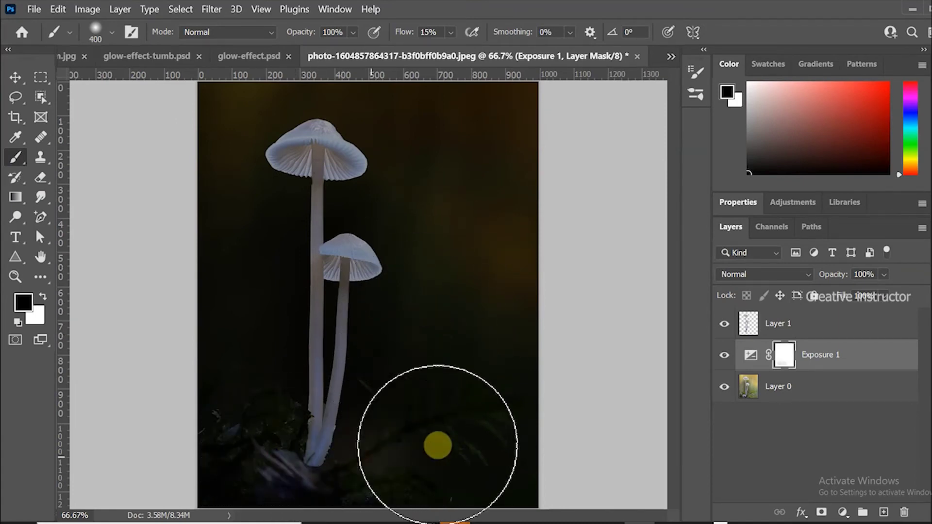
click(416, 412)
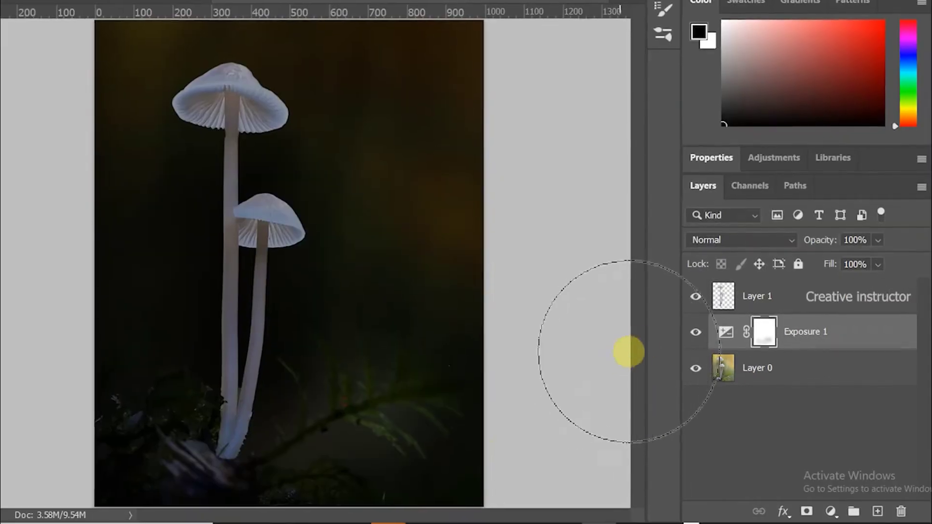
Duplicate Layer 1 as Layer 1 copy and set the copy's opacity to 100%
click(805, 305)
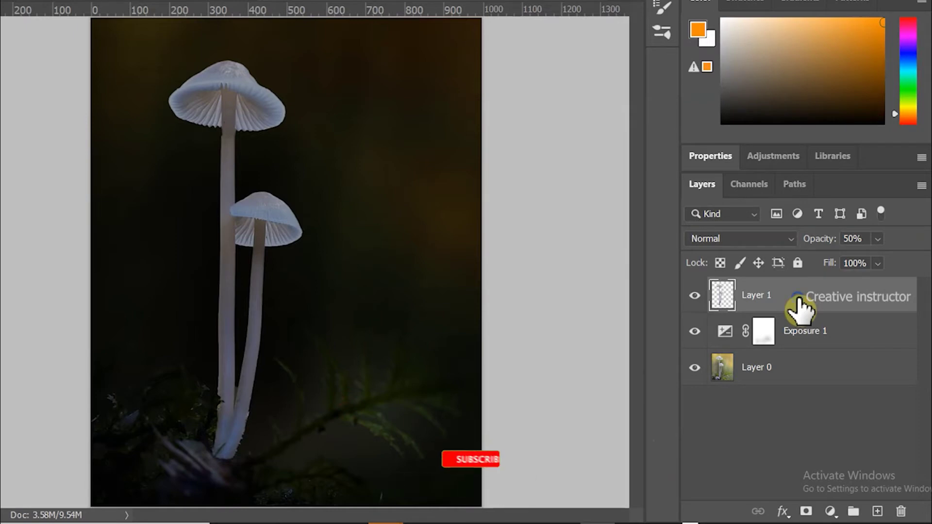
right_click(799, 304)
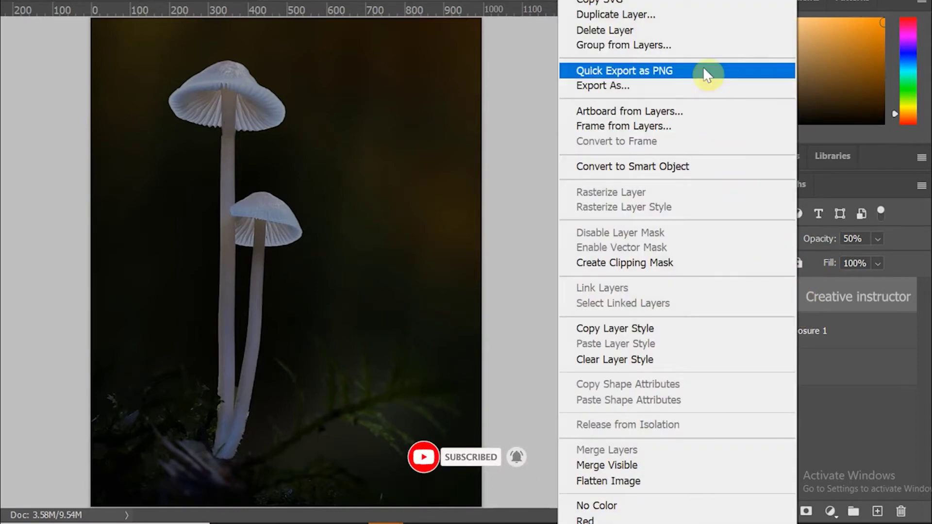
click(698, 17)
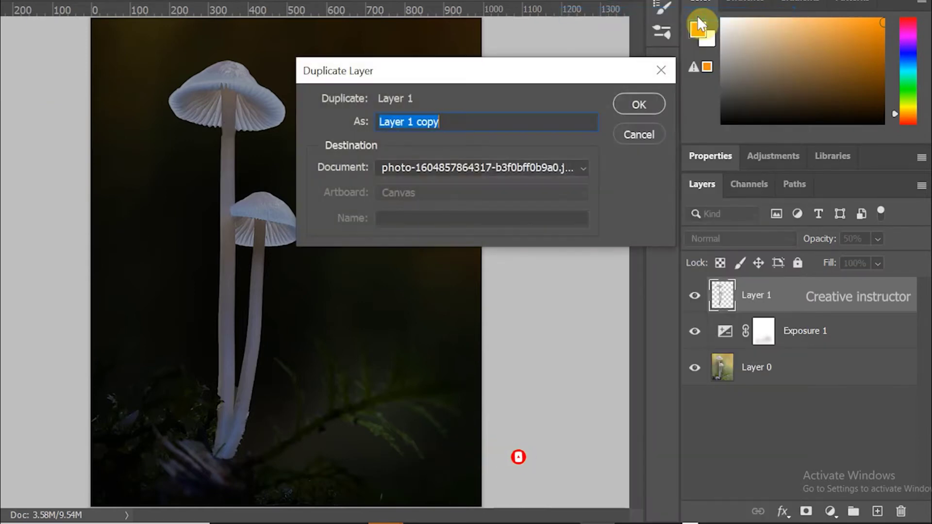
click(628, 104)
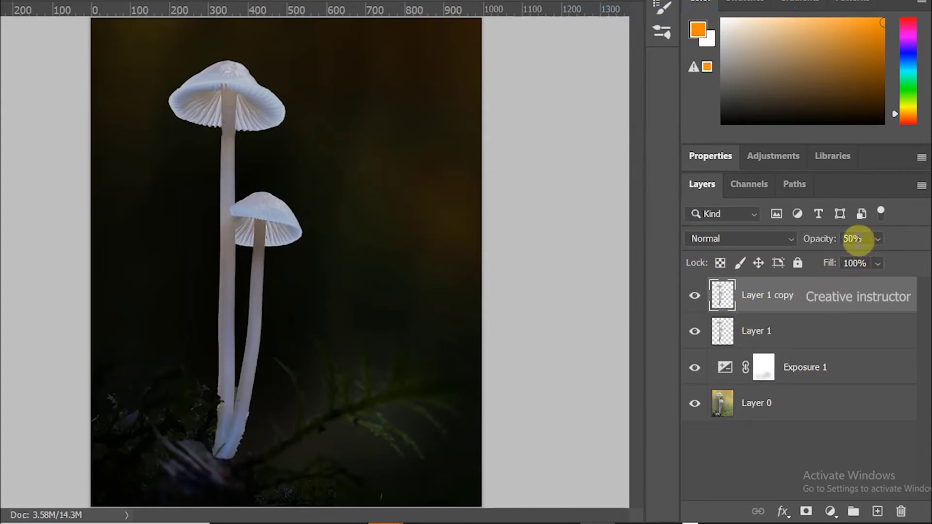
click(832, 241)
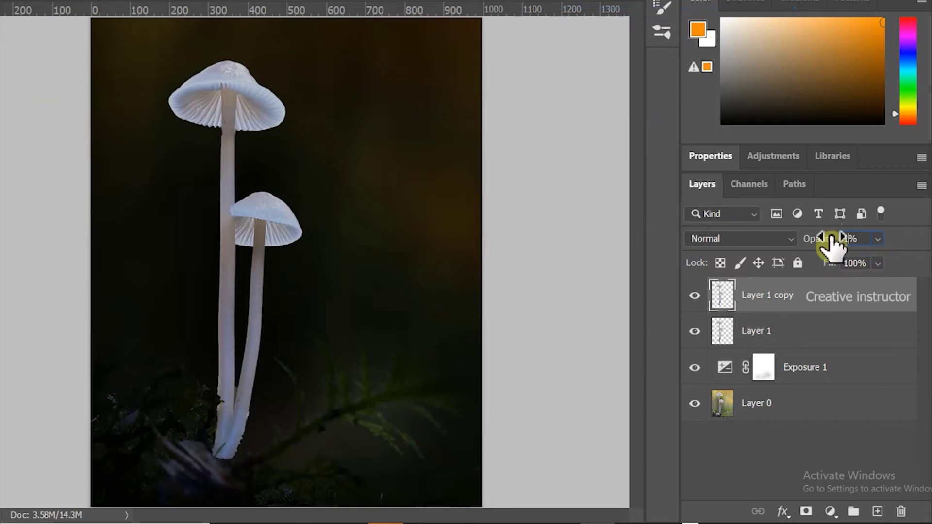
text(100)
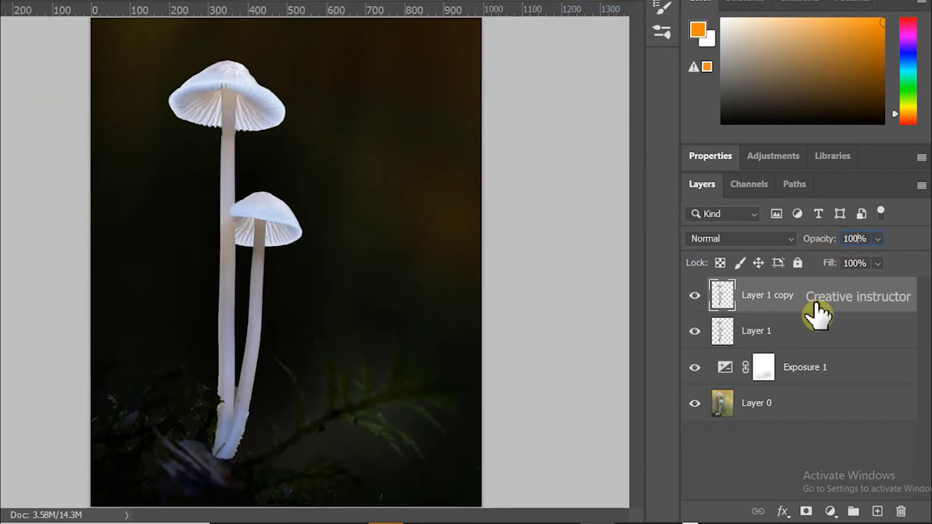
key(Return)
Convert Layer 1 copy to a smart object and place it in Group 1
right_click(817, 313)
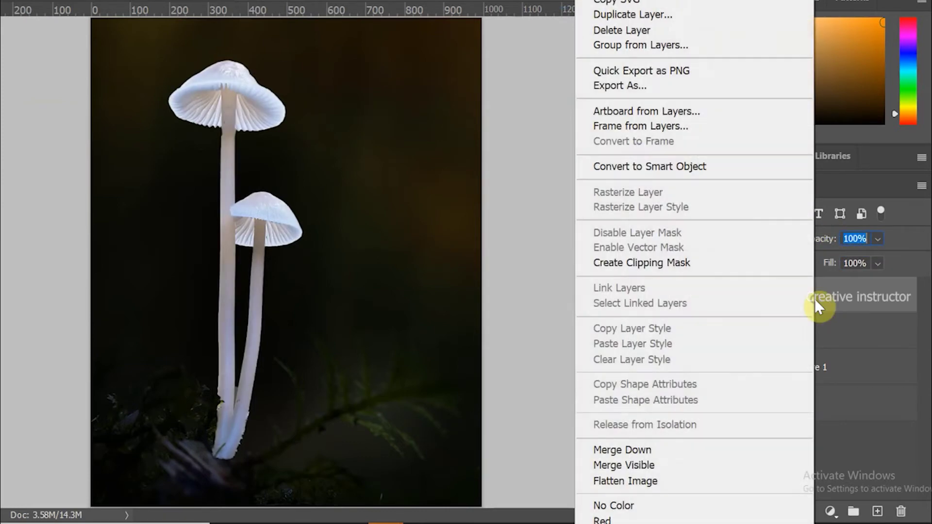
click(734, 181)
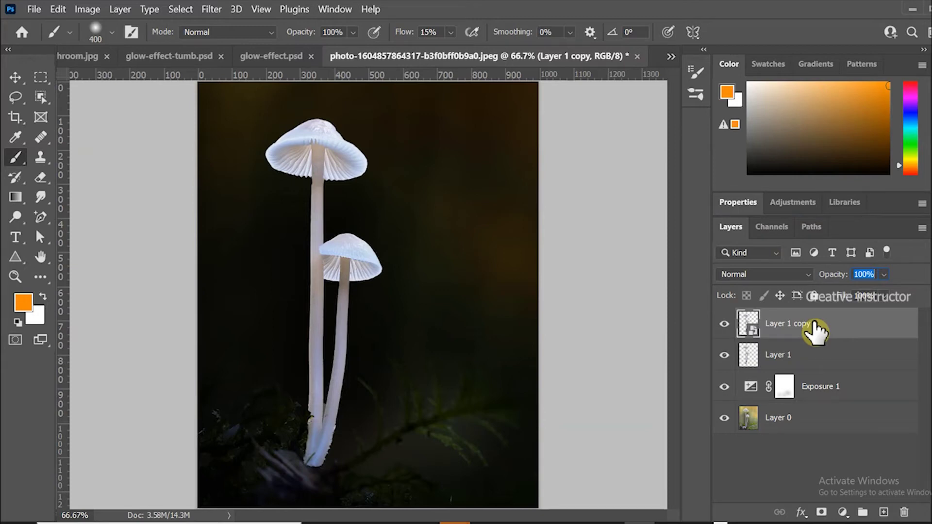
right_click(815, 329)
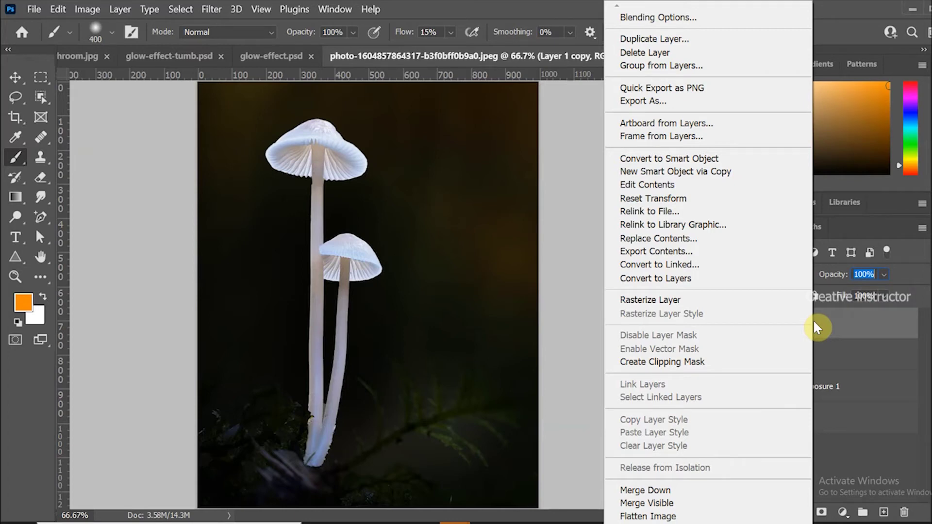
click(703, 71)
click(619, 157)
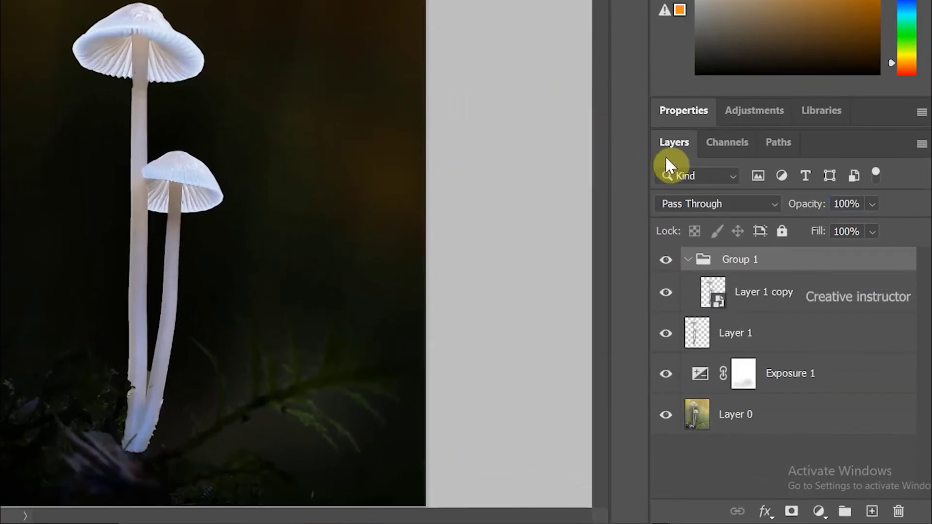
Set Group 1's blend mode to Hard Light and reselect Layer 1 copy
click(775, 211)
scroll(776, 208, down, 1)
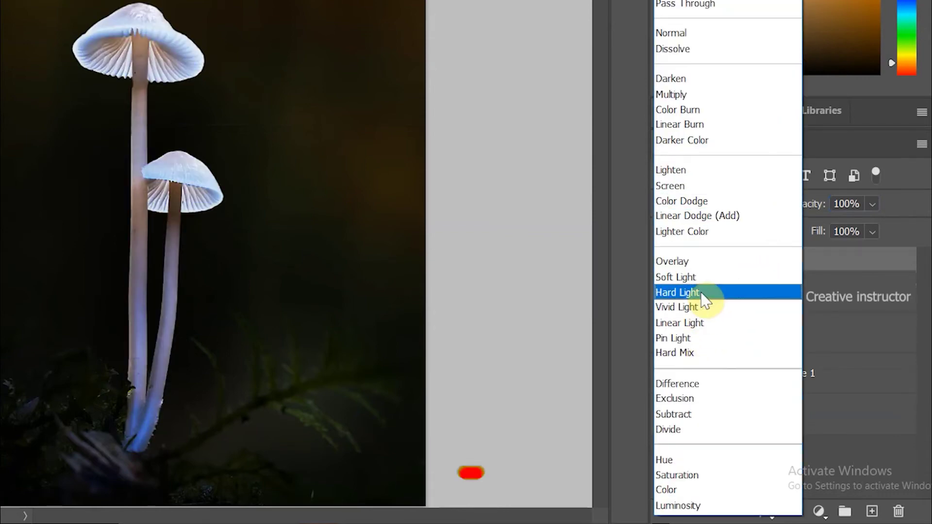
click(703, 293)
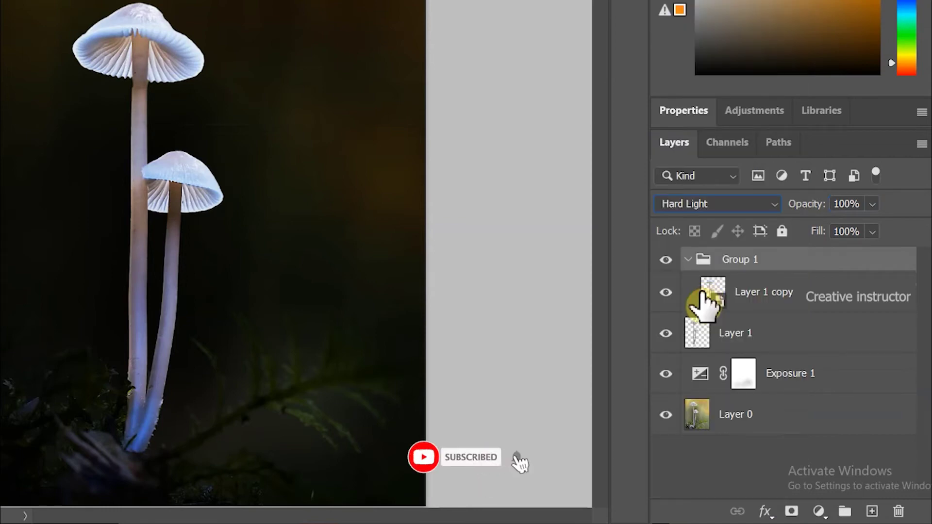
click(750, 306)
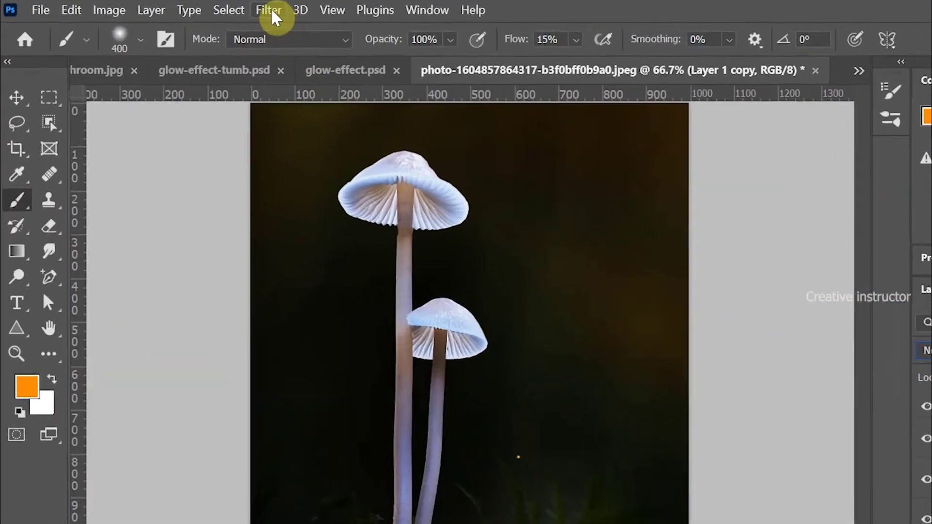
Apply a 40-pixel Gaussian Blur to Layer 1 copy
click(268, 9)
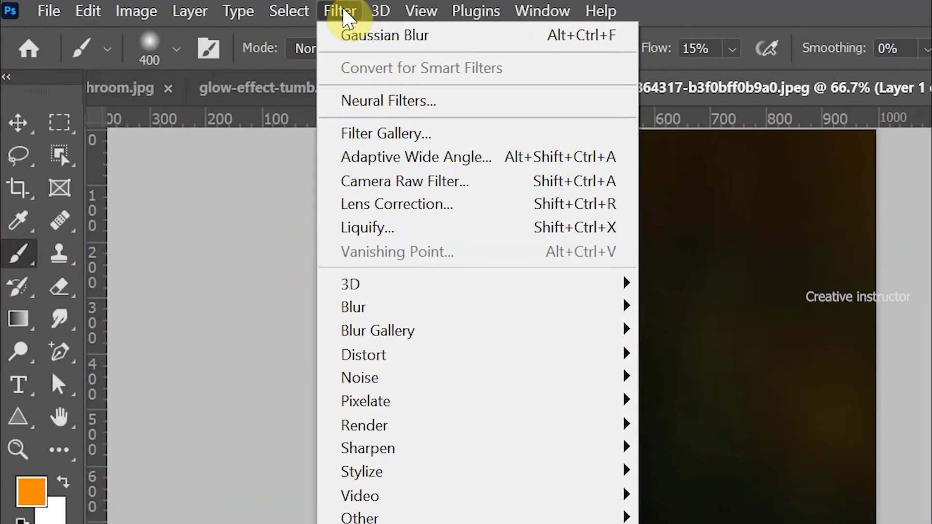
mouse_move(354, 308)
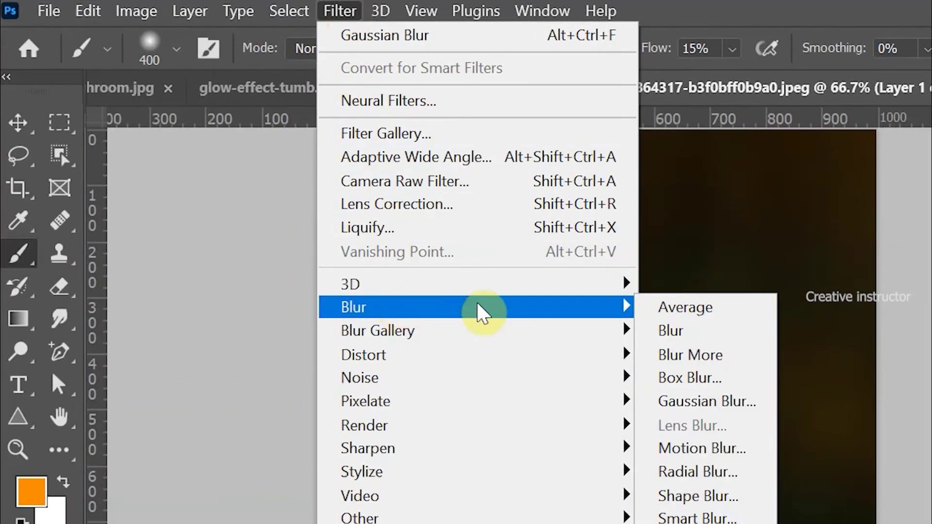
click(707, 401)
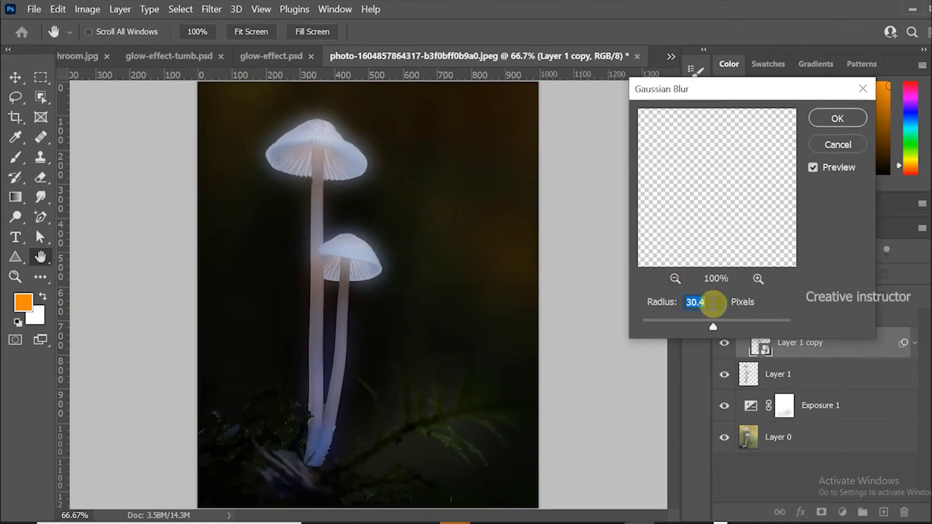
text(4)
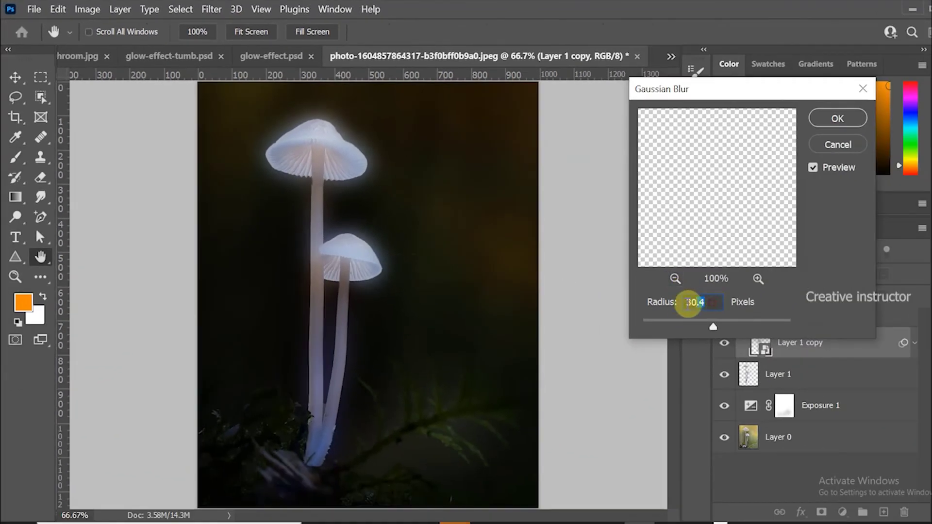
text(0)
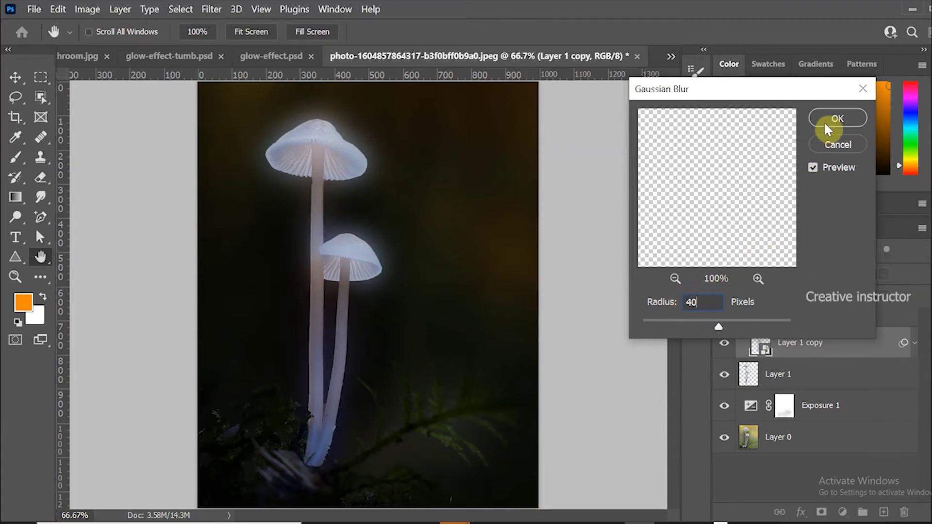
click(838, 119)
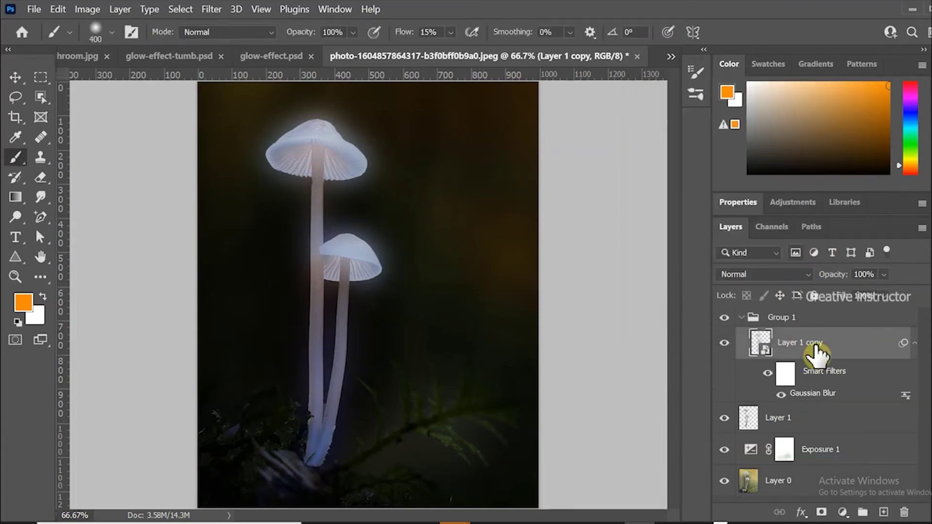
Duplicate Layer 1 copy as Layer 1 copy 2 and change its Gaussian Blur radius to 1.5 pixels
right_click(847, 353)
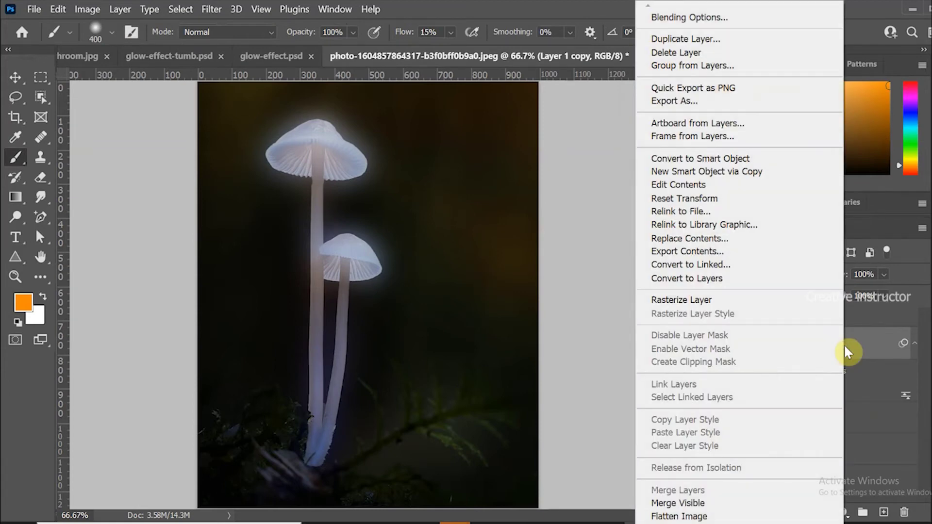
click(727, 38)
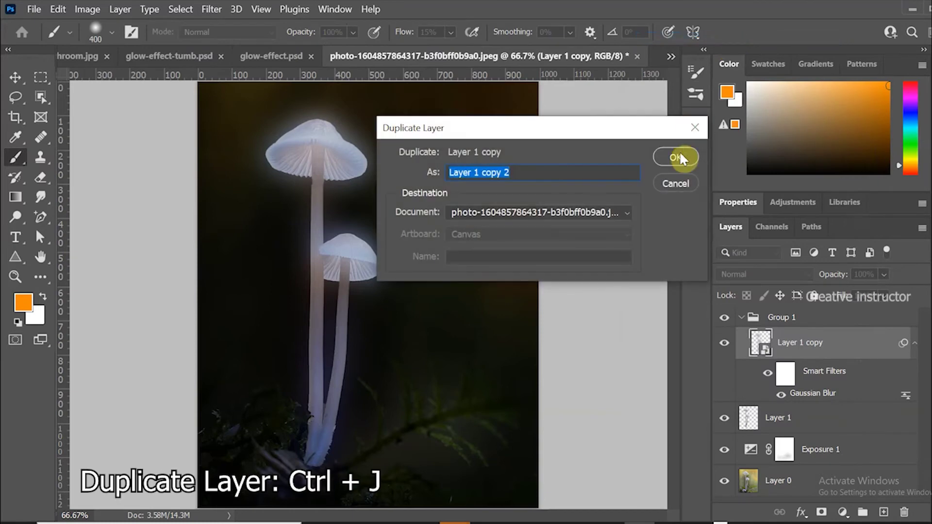
click(676, 157)
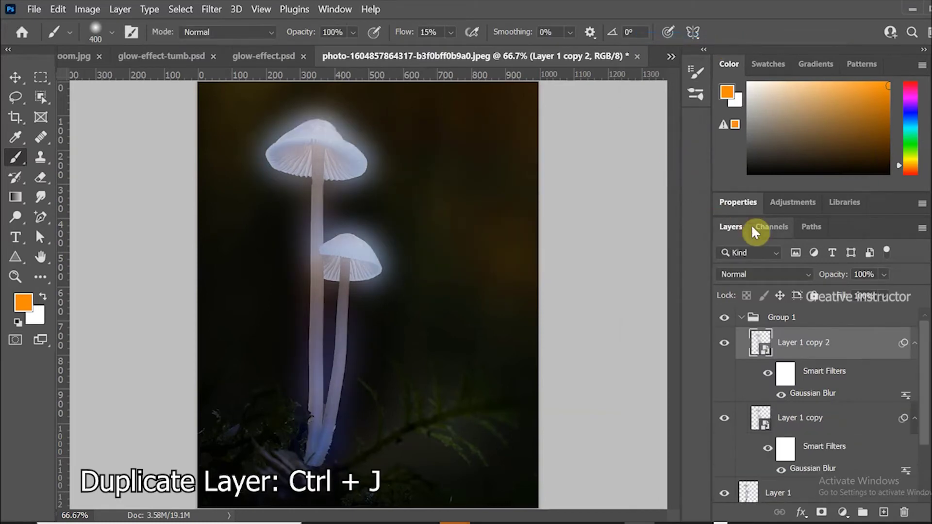
double_click(838, 406)
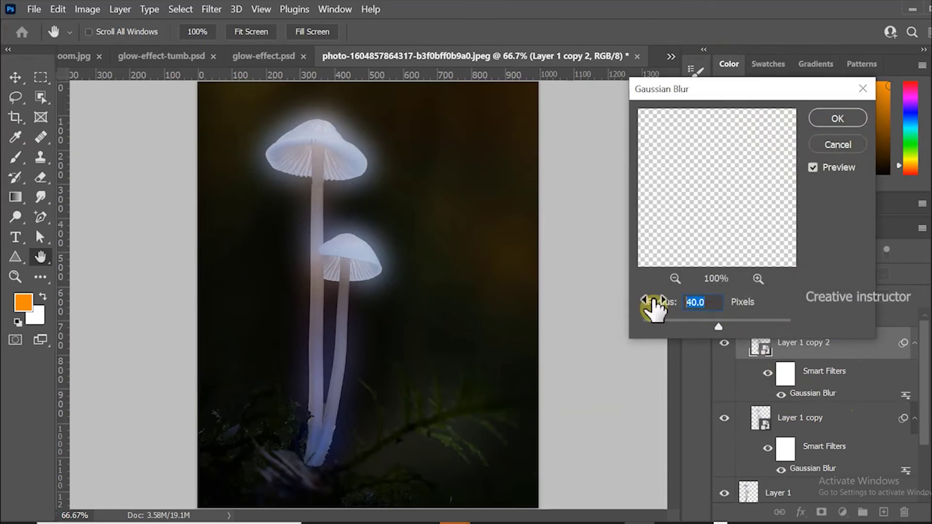
text(1.5)
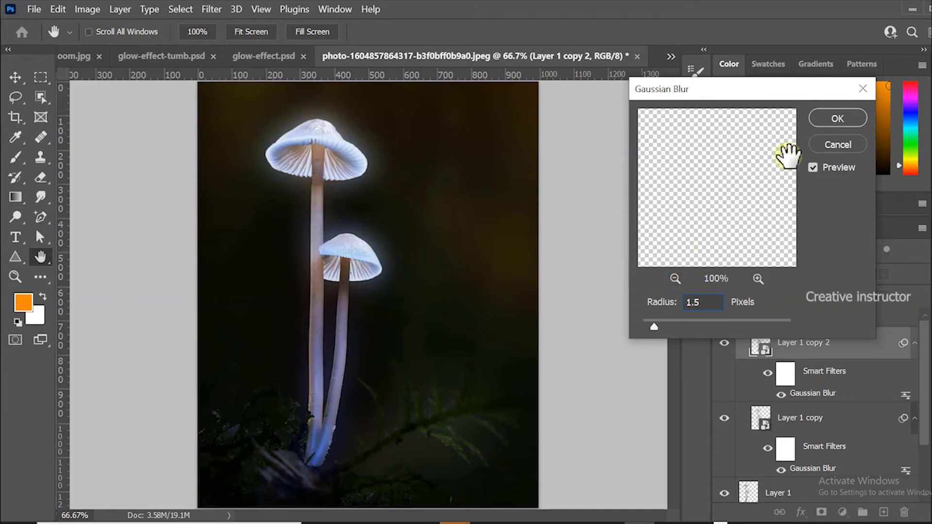
click(821, 120)
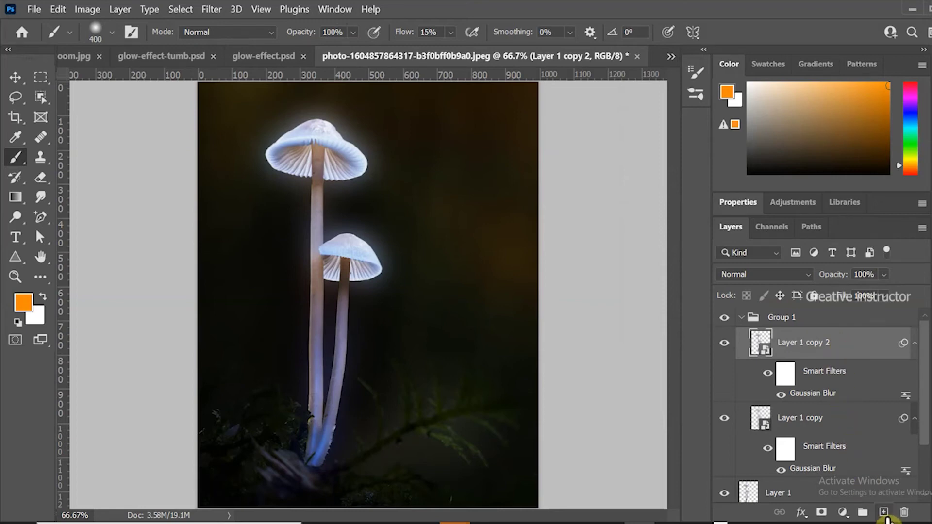
Add a new empty Layer 2, set the foreground colour to white and shrink the brush
click(883, 512)
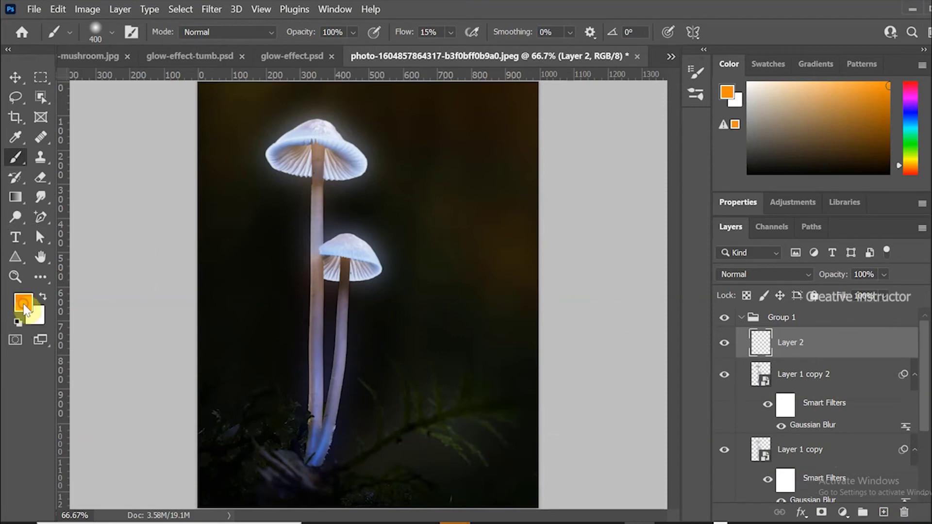
click(24, 304)
click(289, 95)
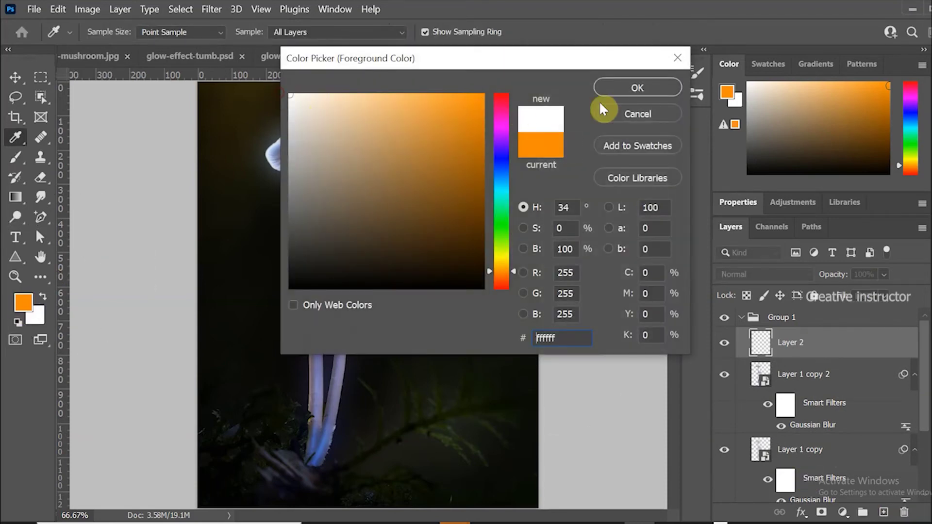
click(628, 88)
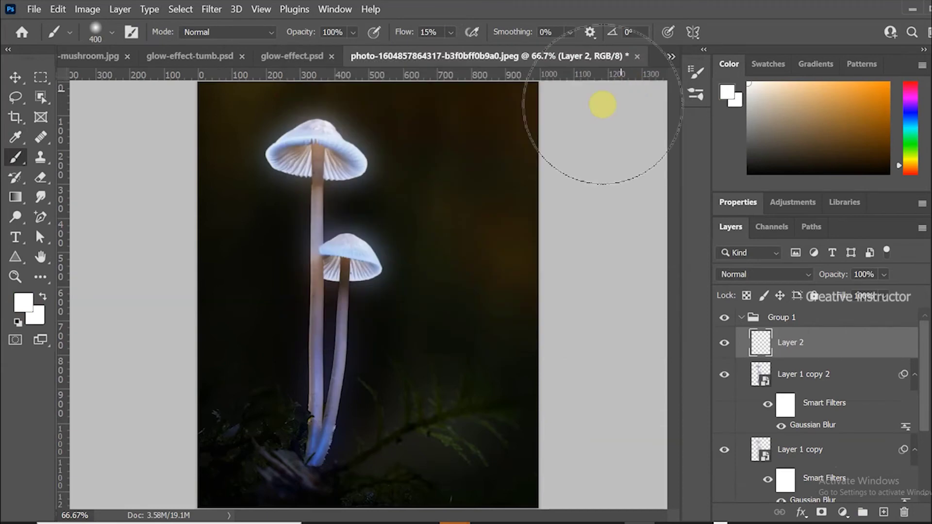
key(bracketleft)
key(bracketleft)
key(bracketleft)
key(bracketleft)
key(bracketleft)
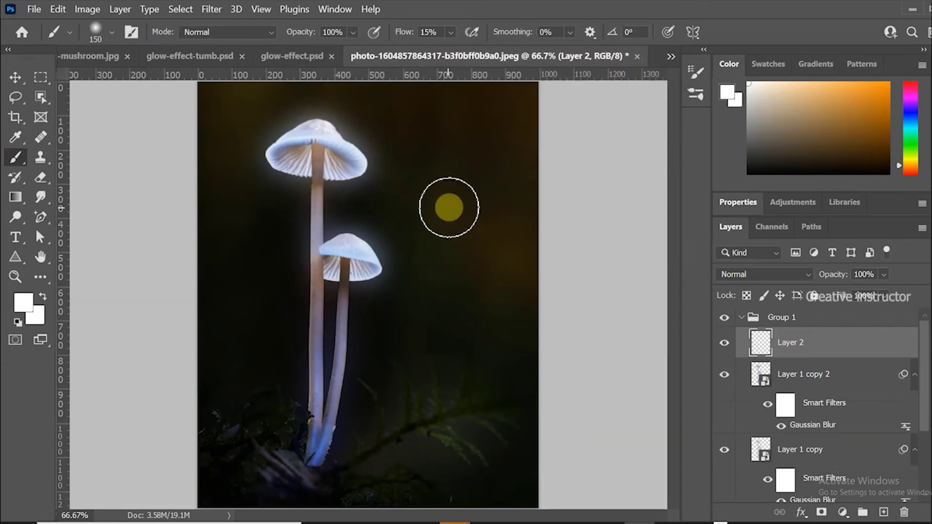
key(bracketleft)
key(bracketleft)
key(bracketleft)
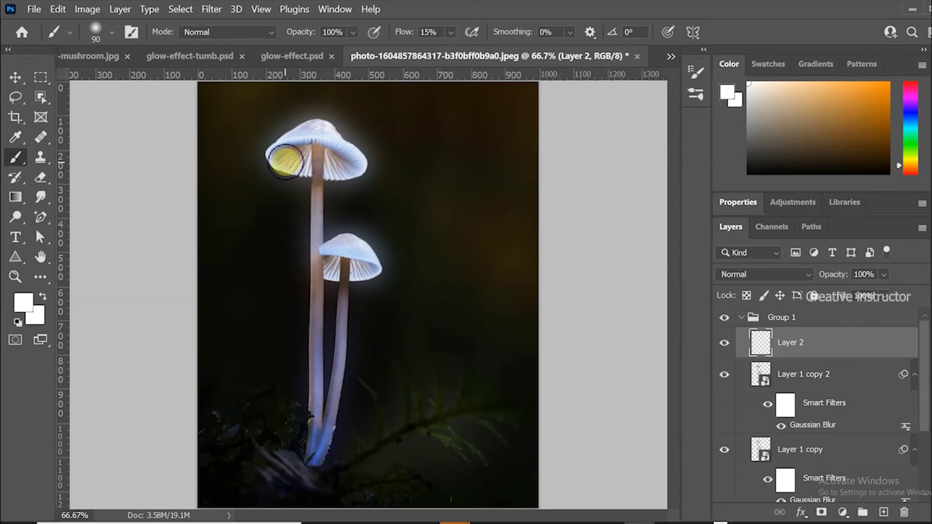
Brush white strokes across the upper cap and the lower cap, including its edge
mouse_move(285, 160)
mouse_down()
mouse_move(306, 153)
mouse_move(347, 169)
mouse_up()
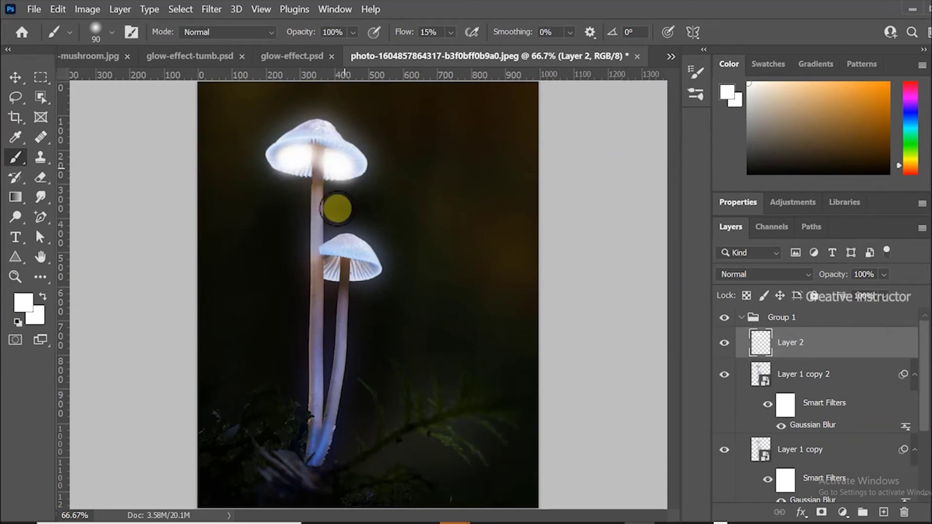
mouse_move(347, 277)
mouse_down()
mouse_move(356, 264)
mouse_move(329, 266)
mouse_move(368, 270)
mouse_up()
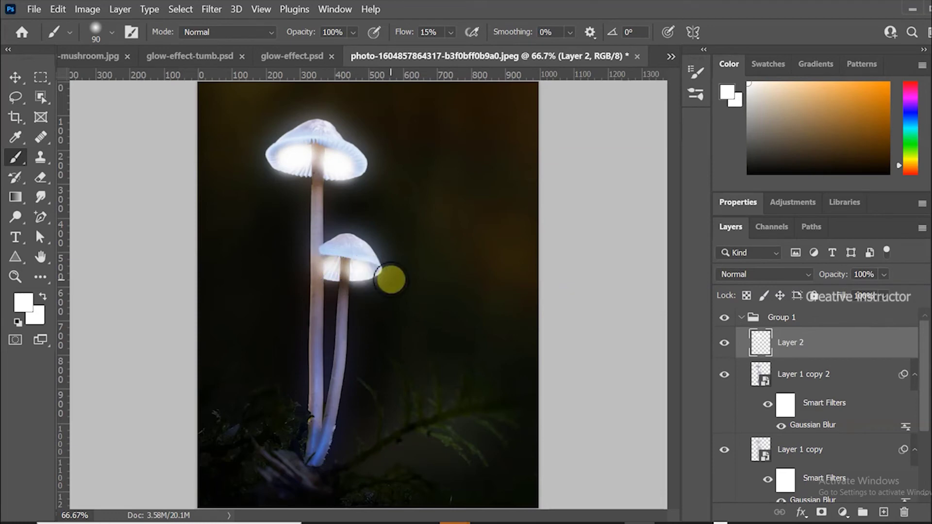
key(bracketleft)
key(bracketleft)
drag(370, 270, 373, 270)
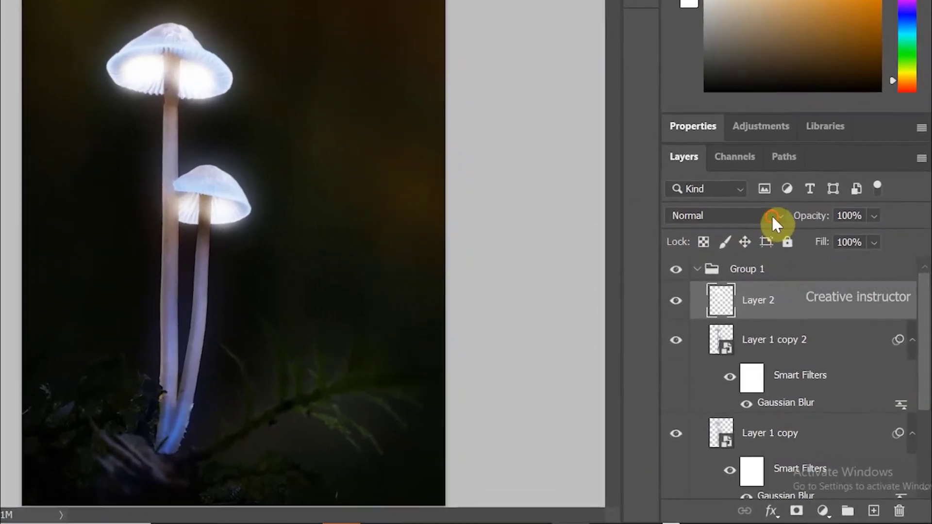
Switch Layer 2's blend mode to Overlay, adjust its fill, and reselect Group 1
click(770, 274)
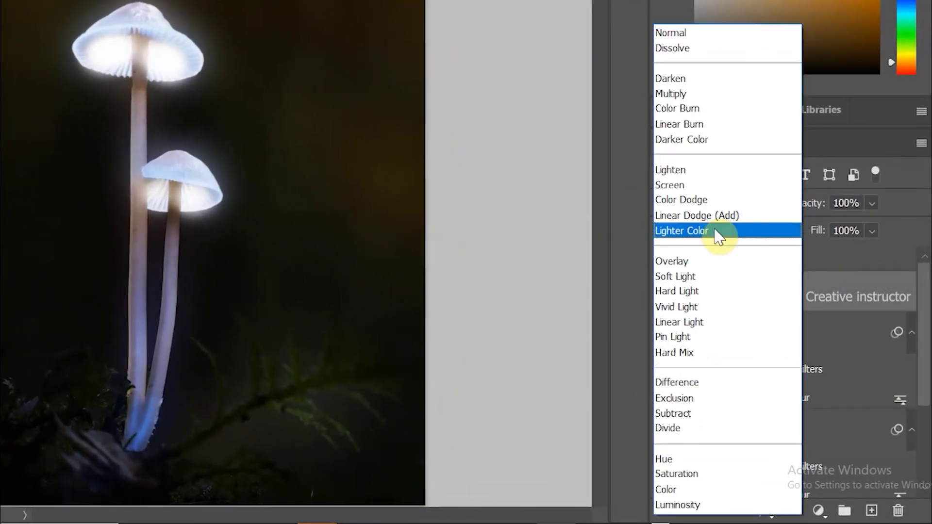
click(704, 264)
click(846, 230)
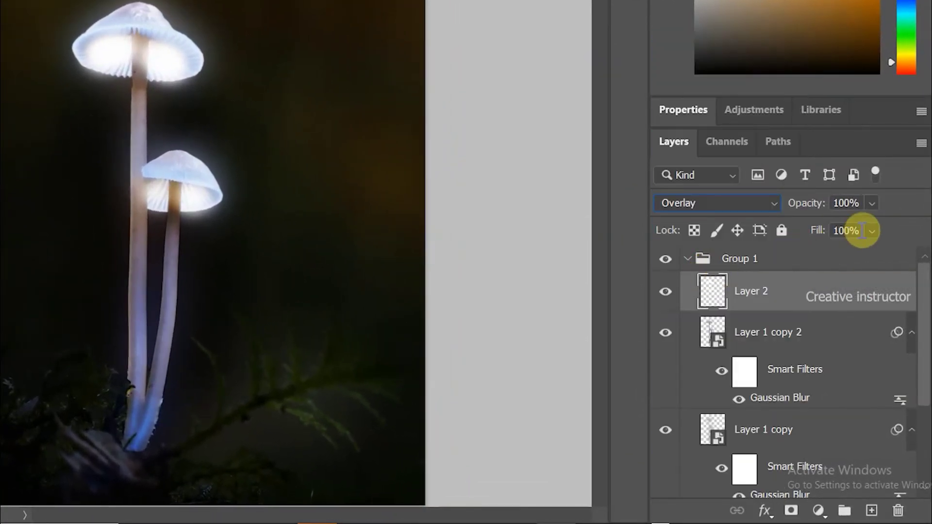
click(846, 230)
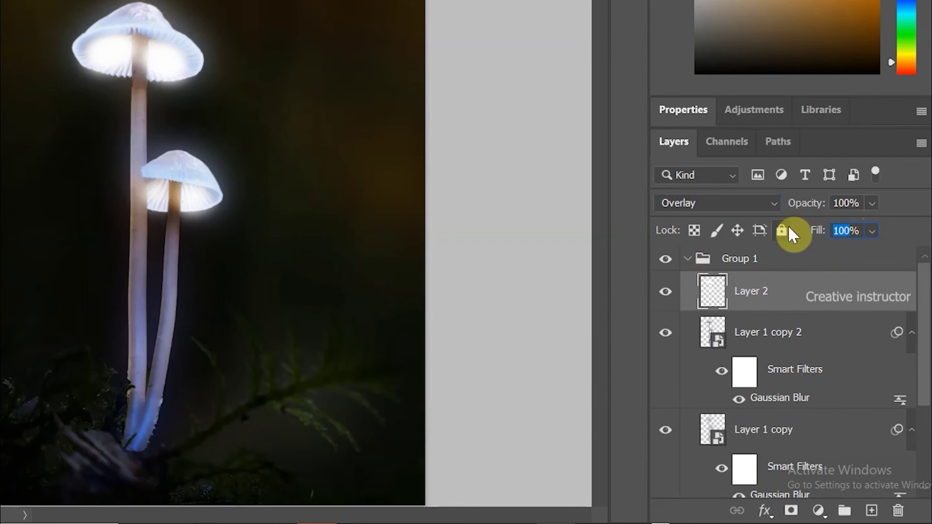
click(787, 261)
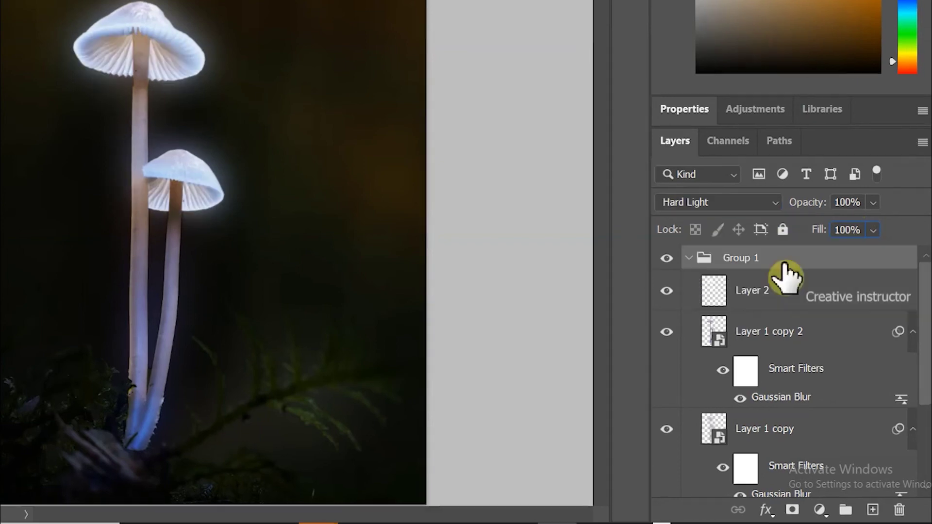
Create Layer 3 and drag it above Group 1, outside the group
click(872, 511)
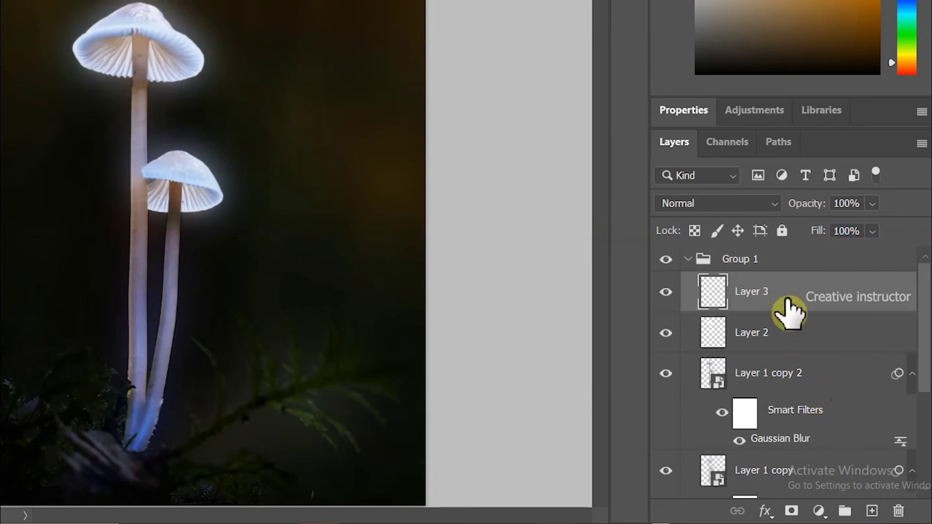
drag(779, 302, 768, 266)
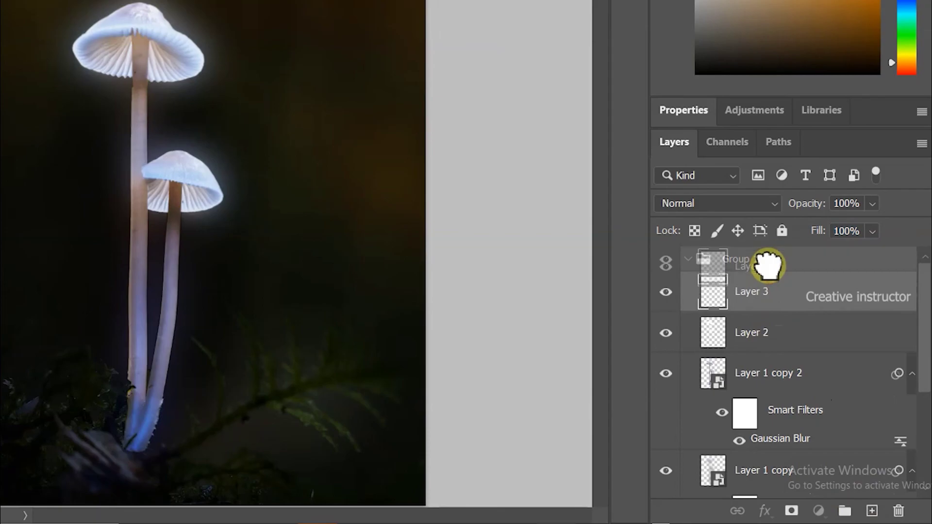
drag(769, 266, 766, 261)
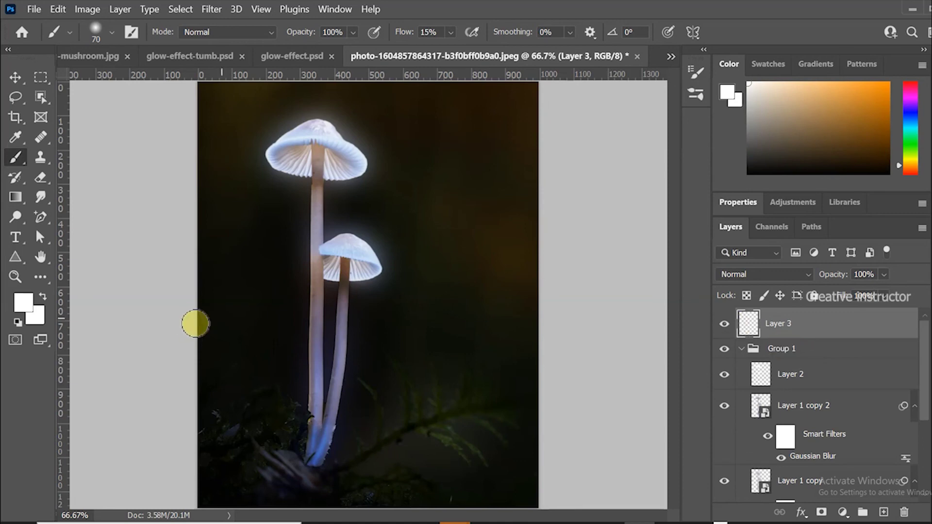
Set the foreground colour to orange f38900
click(22, 308)
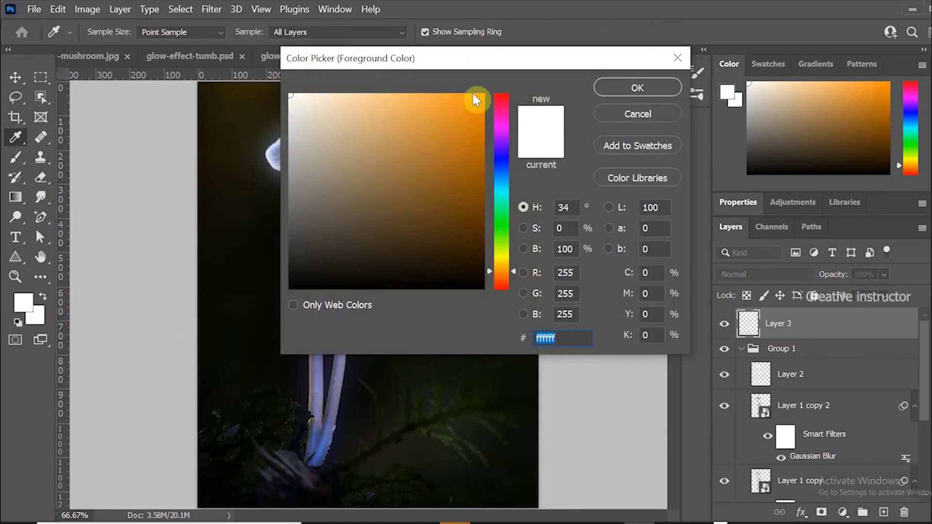
click(483, 105)
drag(483, 106, 491, 103)
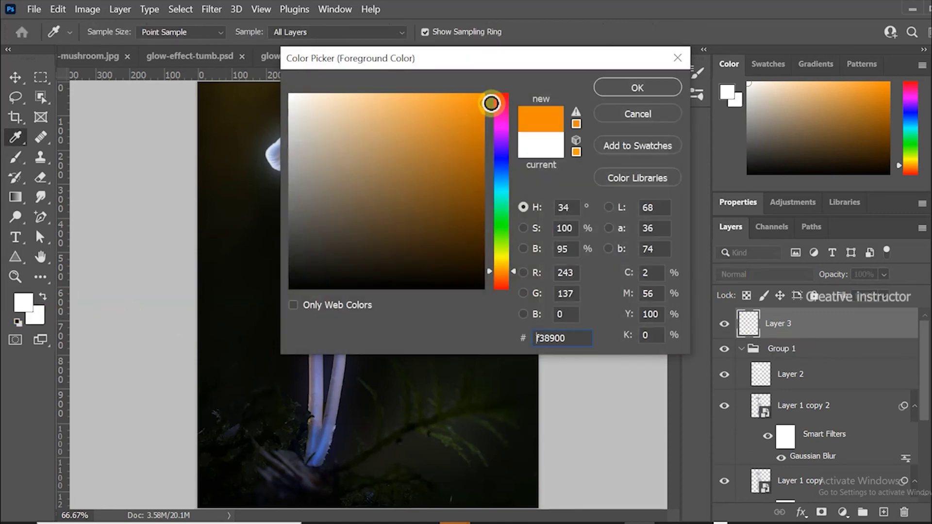
click(612, 82)
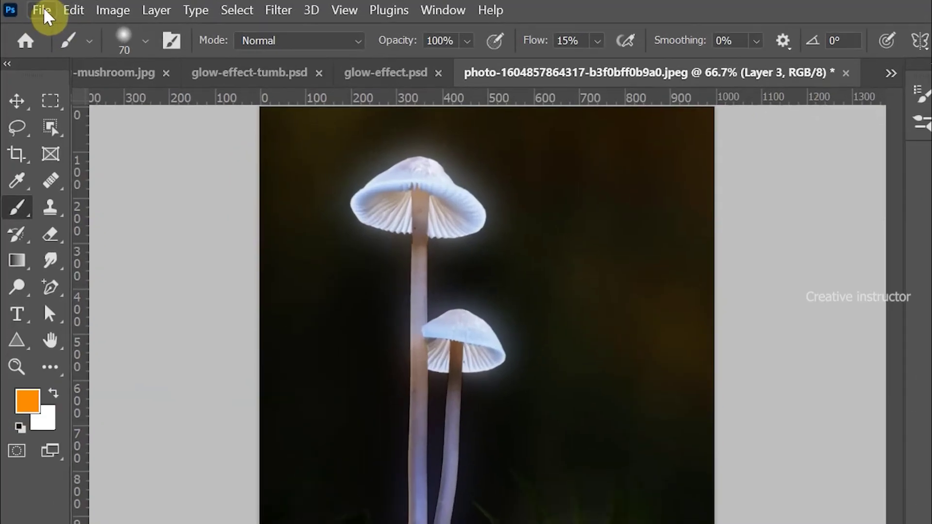
Fill Layer 3 with the orange foreground colour using Edit > Fill
click(54, 9)
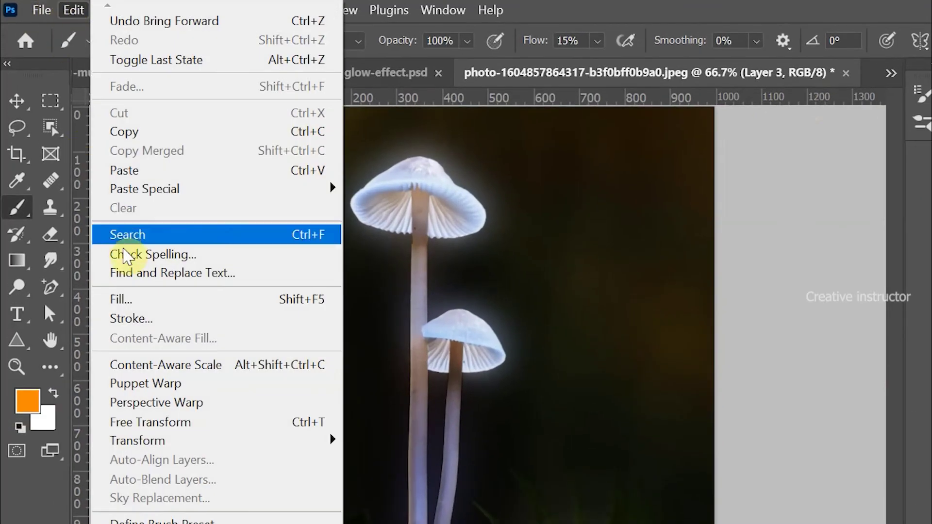
click(124, 299)
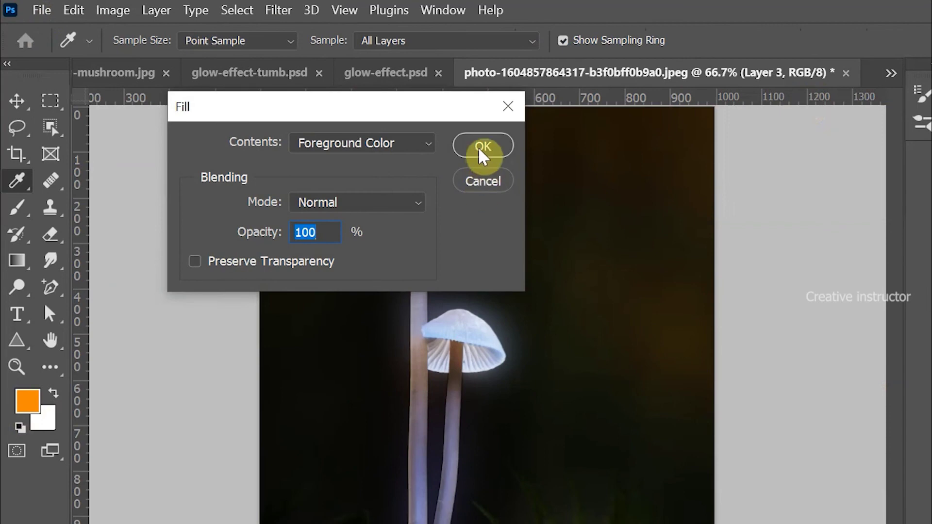
click(483, 147)
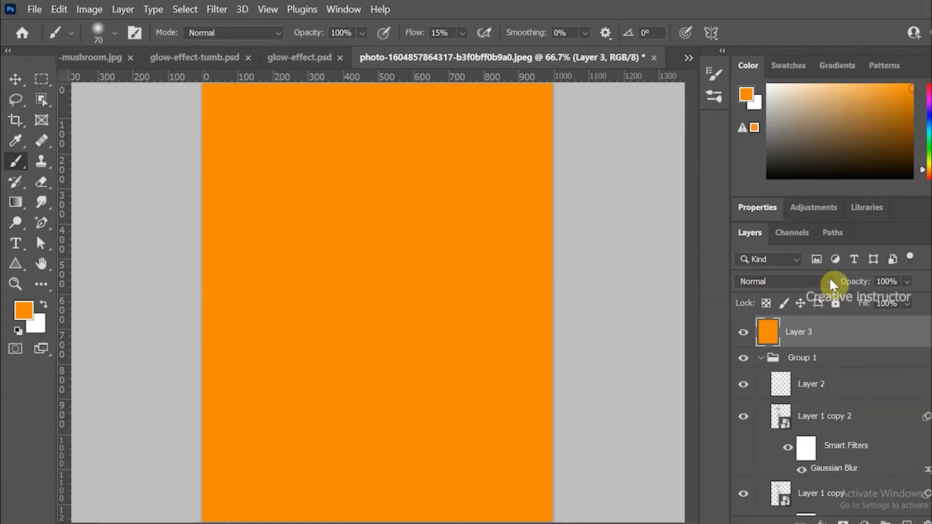
Change the orange layer's blend mode to Color to tint the photo warm orange
click(830, 279)
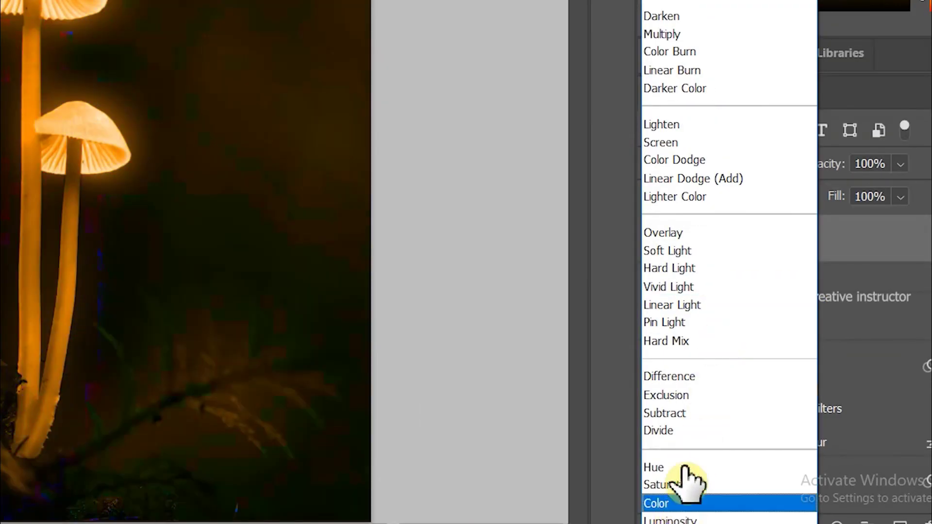
click(688, 481)
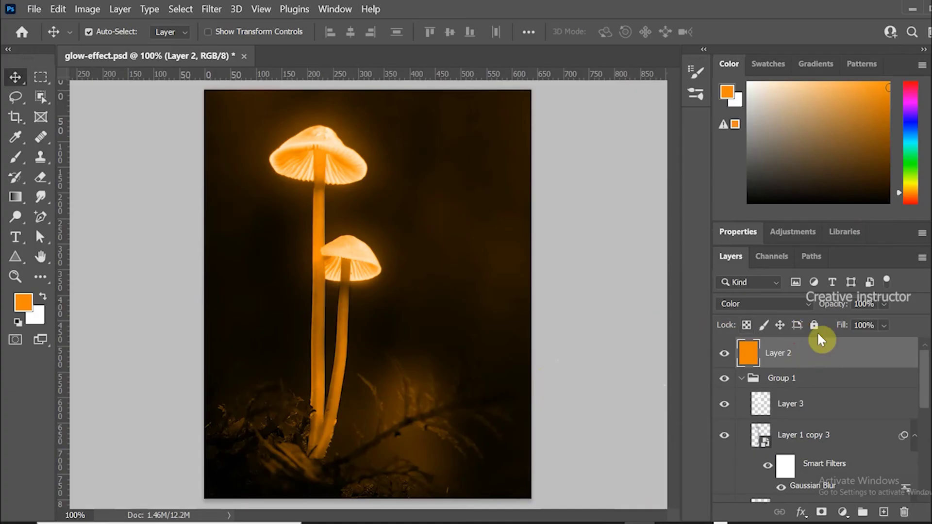